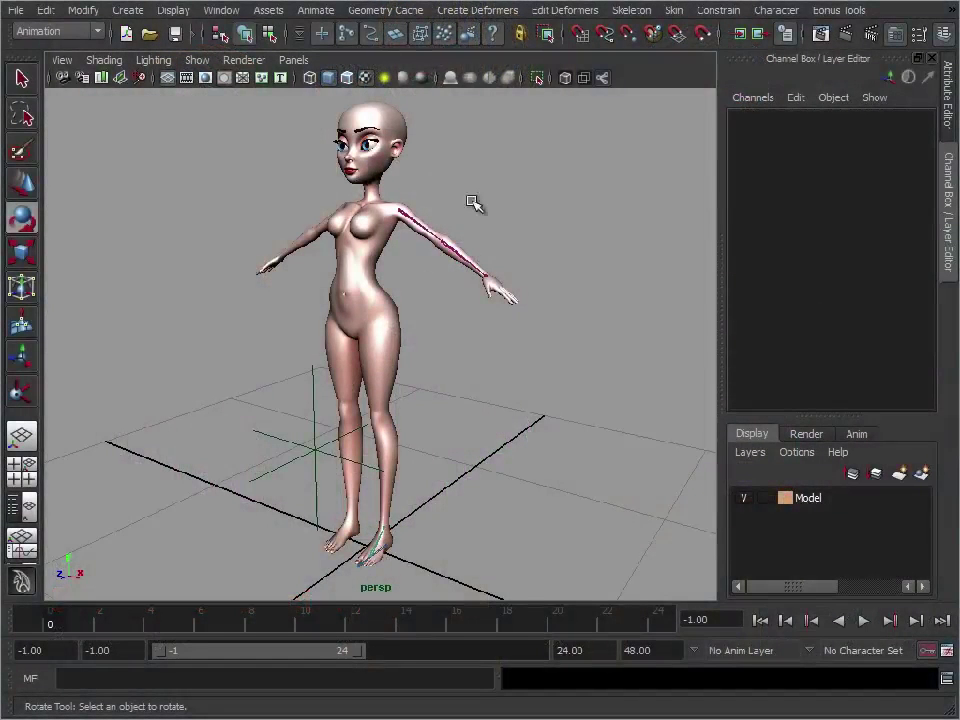
- Unhide the character's hidden skeleton joints
{"action": "left_click_drag", "start_coordinate": [450, 336], "coordinate": [468, 275], "text": "alt"}
{"action": "middle_click_drag", "start_coordinate": [445, 260], "coordinate": [441, 302], "text": "alt"}
{"action": "right_click_drag", "start_coordinate": [441, 302], "coordinate": [492, 282], "text": "alt"}
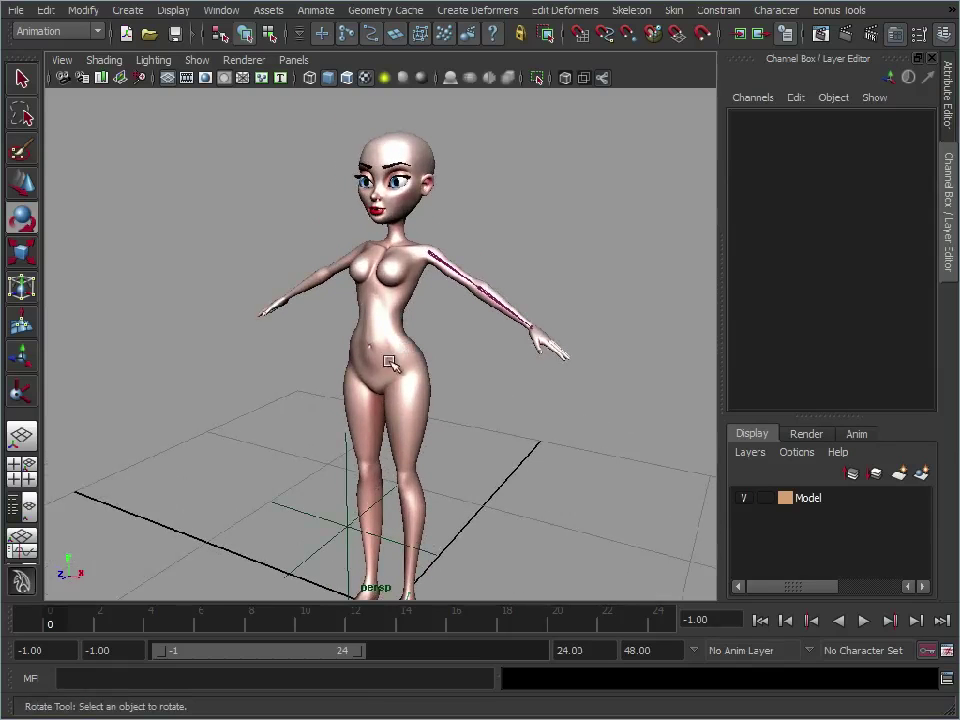
{"action": "key", "text": "ctrl+shift+h"}
{"action": "left_click_drag", "start_coordinate": [322, 387], "coordinate": [281, 416], "text": "alt"}
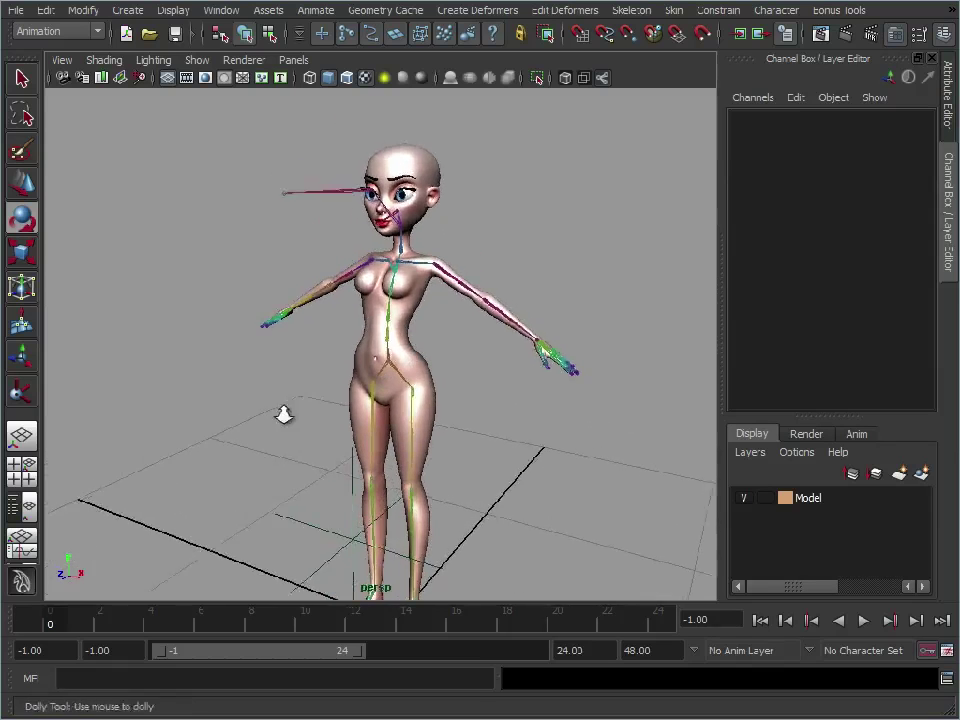
{"action": "right_click_drag", "start_coordinate": [281, 416], "coordinate": [404, 385], "text": "alt"}
- Select the root joint at the pelvis to inspect its position in the hierarchy, and clear the selection
{"action": "left_click", "coordinate": [392, 364]}
{"action": "left_click_drag", "start_coordinate": [392, 364], "coordinate": [446, 388], "text": "alt"}
{"action": "key", "text": "w"}
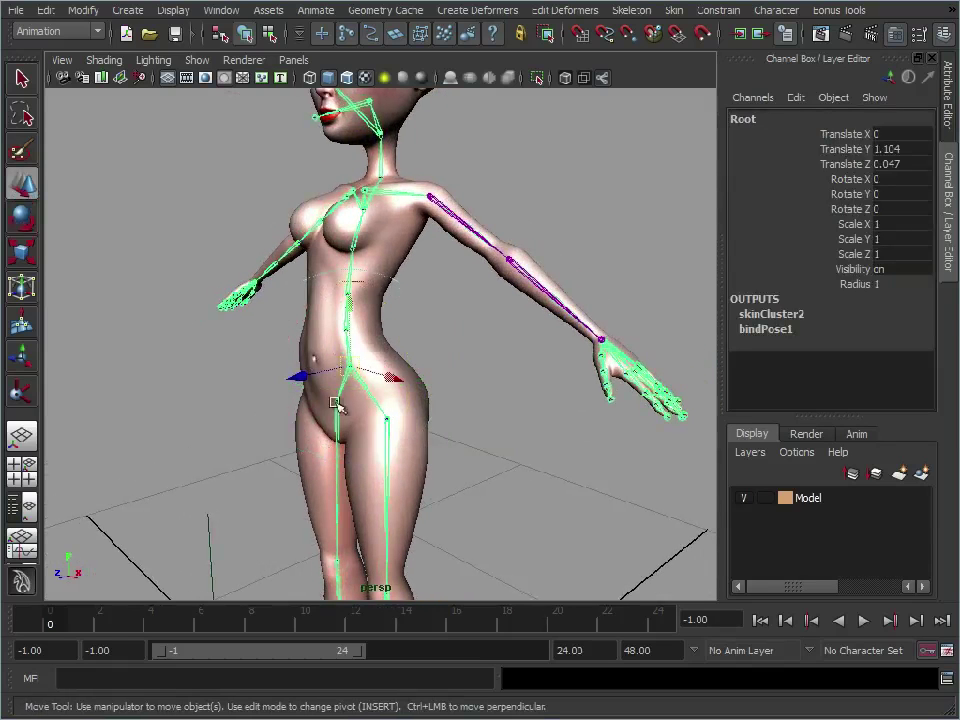
{"action": "right_click_drag", "start_coordinate": [505, 390], "coordinate": [450, 342], "text": "alt"}
{"action": "left_click", "coordinate": [471, 146]}
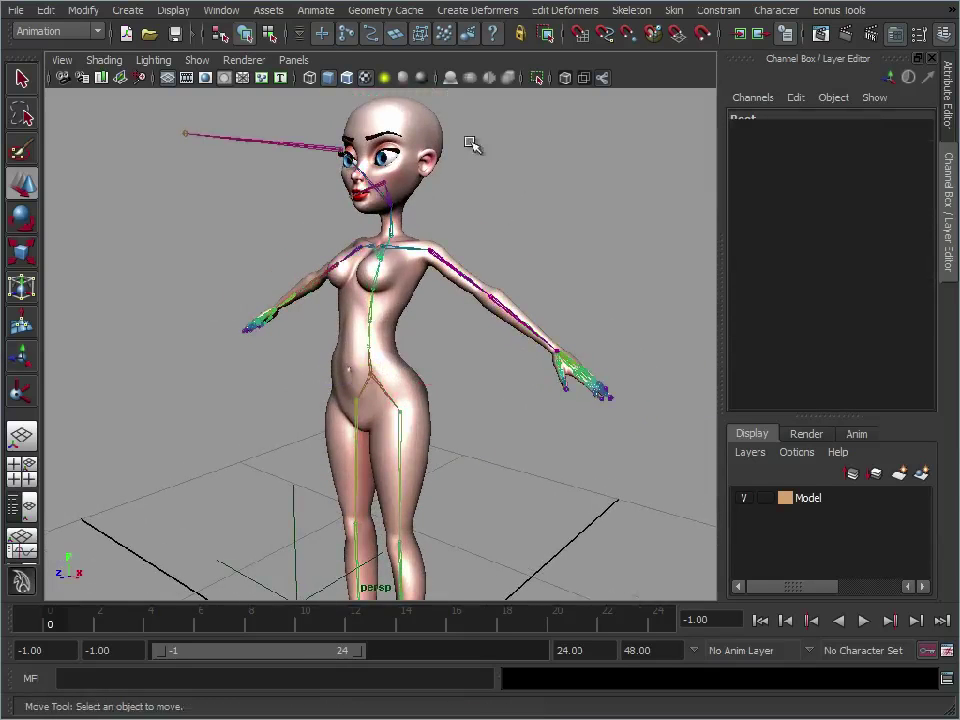
- Create a NURBS circle around the character's lower legs as a control for the root
{"action": "left_click", "coordinate": [135, 12]}
{"action": "mouse_move", "coordinate": [128, 37]}
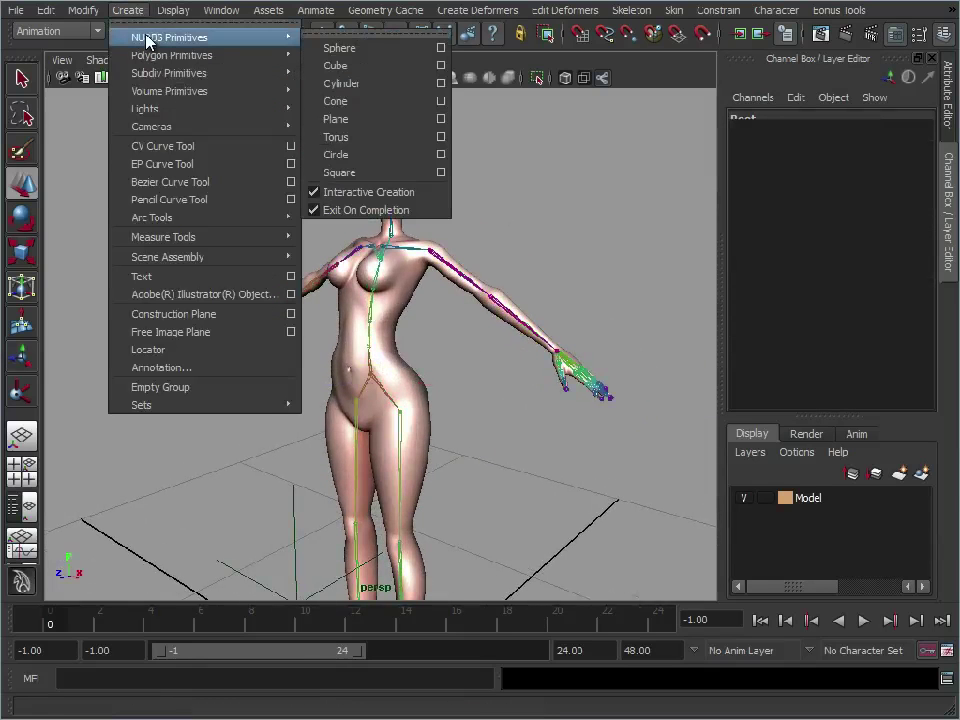
{"action": "left_click", "coordinate": [352, 155]}
{"action": "left_click_drag", "start_coordinate": [508, 405], "coordinate": [559, 446], "text": "alt"}
{"action": "right_click_drag", "start_coordinate": [559, 446], "coordinate": [408, 340], "text": "alt"}
{"action": "left_click_drag", "start_coordinate": [408, 340], "coordinate": [436, 462], "text": "alt"}
{"action": "right_click_drag", "start_coordinate": [392, 414], "coordinate": [538, 343], "text": "alt"}
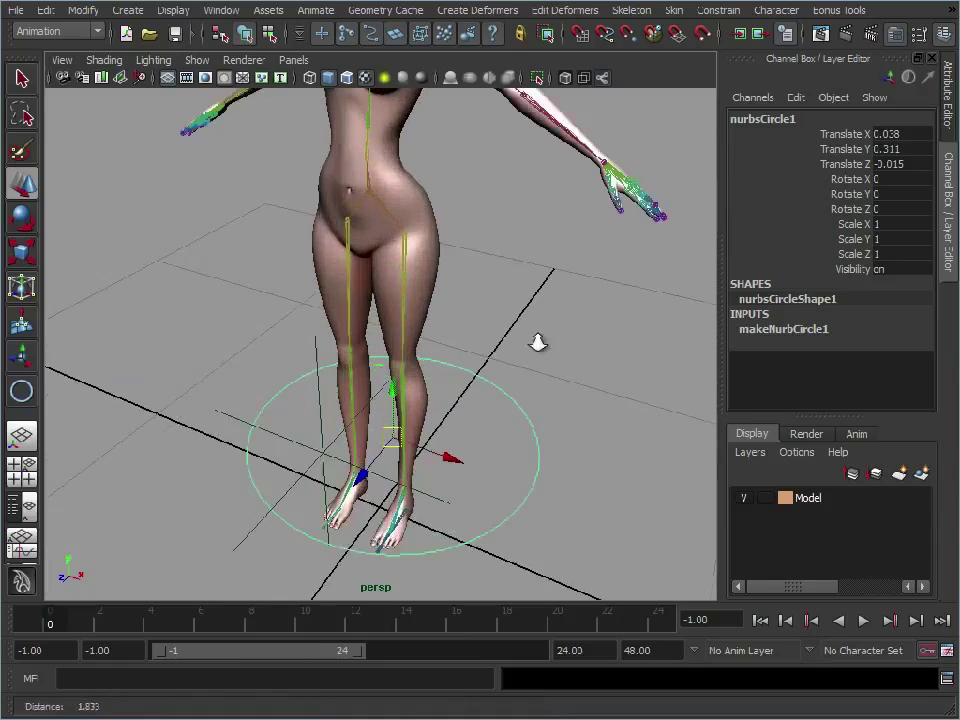
- Snap the circle's centre onto the root joint at the pelvis
{"action": "key", "text": "v"}
{"action": "middle_click_drag", "start_coordinate": [391, 179], "coordinate": [358, 196]}
{"action": "left_click_drag", "start_coordinate": [358, 197], "coordinate": [368, 193]}
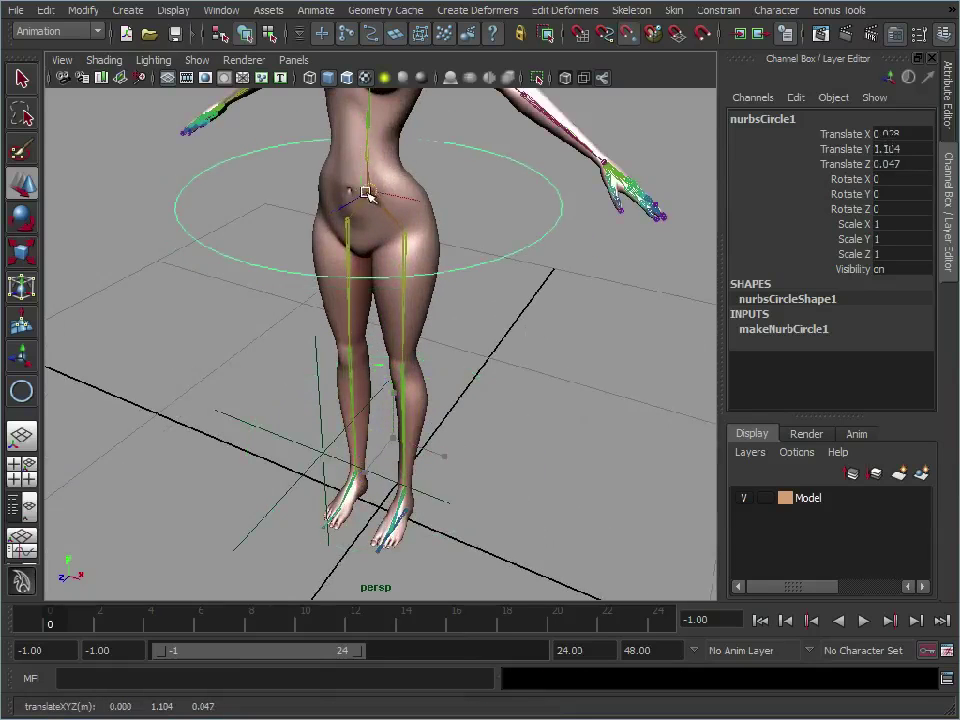
- Constrain the root joint to the circle with a Parent constraint on all translate and rotate axes, with Maintain offset off
{"action": "left_click_drag", "start_coordinate": [356, 279], "coordinate": [306, 308], "text": "alt"}
{"action": "right_click_drag", "start_coordinate": [306, 308], "coordinate": [510, 328], "text": "alt"}
{"action": "left_click_drag", "start_coordinate": [425, 332], "coordinate": [422, 298], "text": "alt"}
{"action": "left_click", "coordinate": [432, 305]}
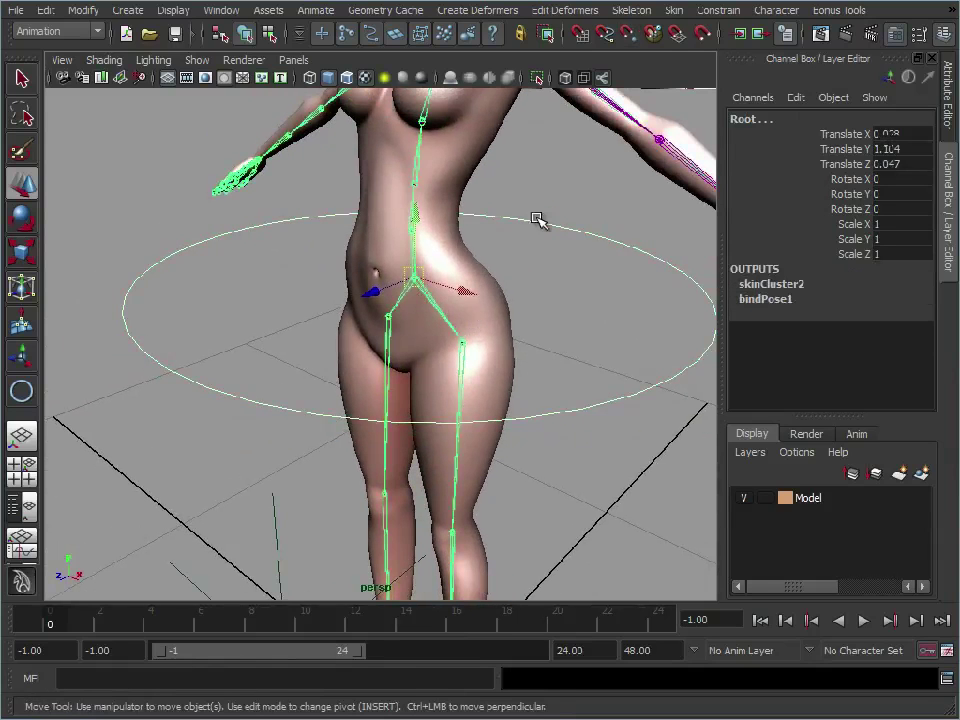
{"action": "left_click", "coordinate": [721, 11]}
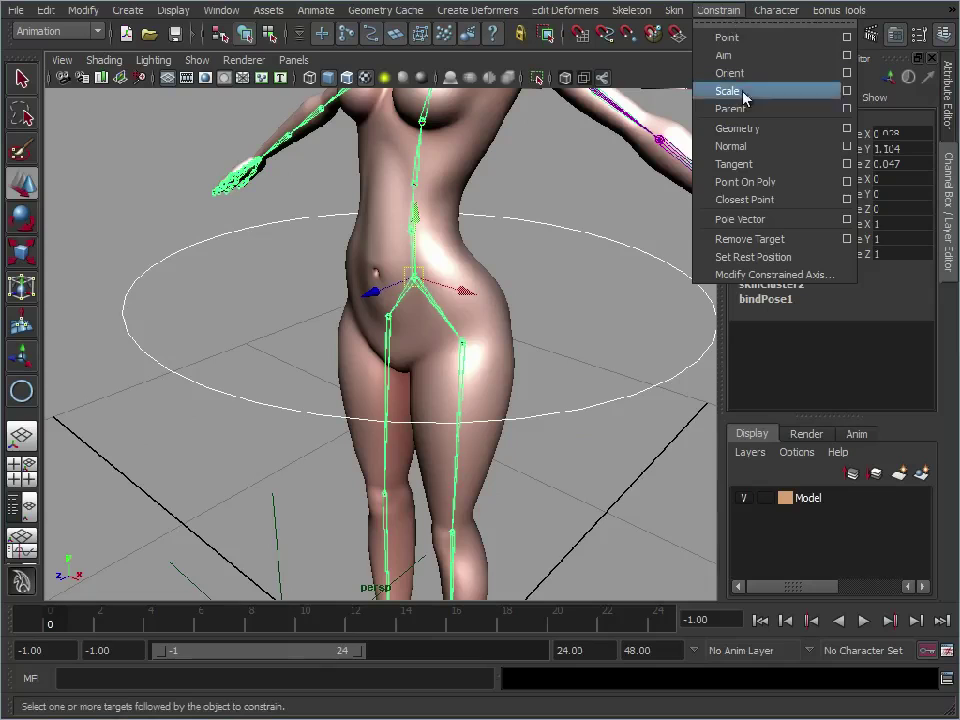
{"action": "left_click", "coordinate": [847, 110]}
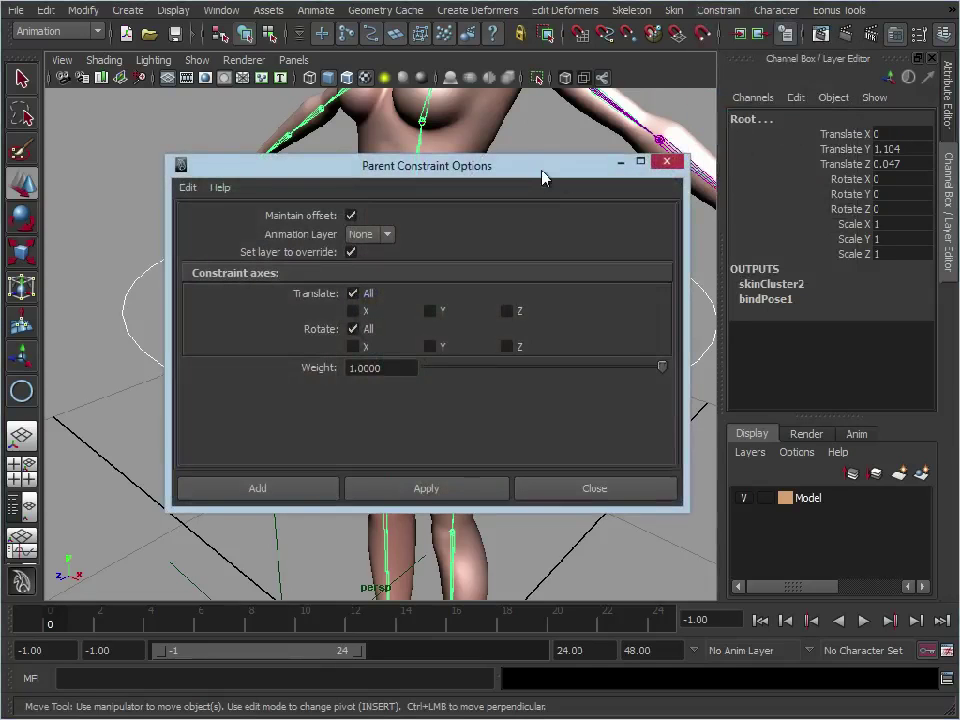
{"action": "left_click_drag", "start_coordinate": [339, 162], "coordinate": [580, 42]}
{"action": "left_click_drag", "start_coordinate": [350, 271], "coordinate": [319, 277], "text": "alt"}
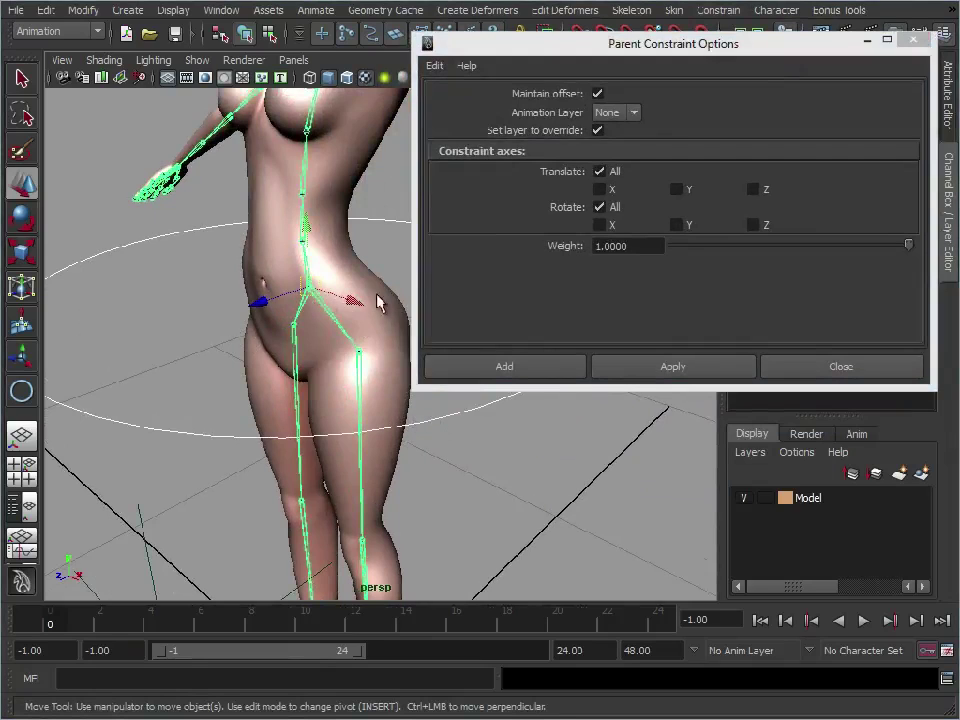
{"action": "left_click", "coordinate": [599, 93]}
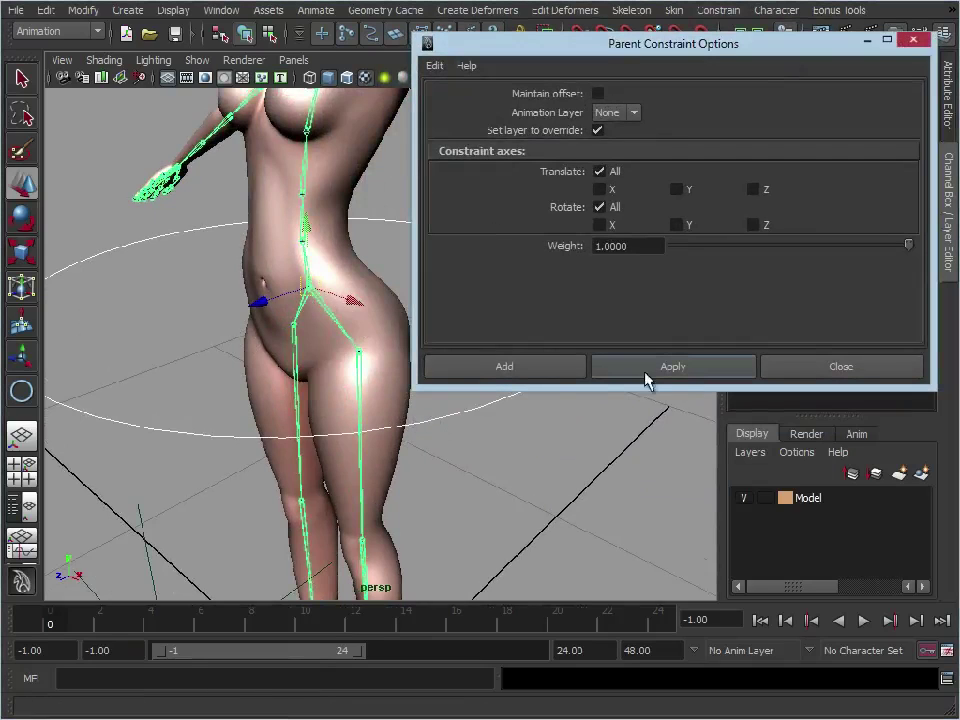
{"action": "left_click", "coordinate": [688, 374]}
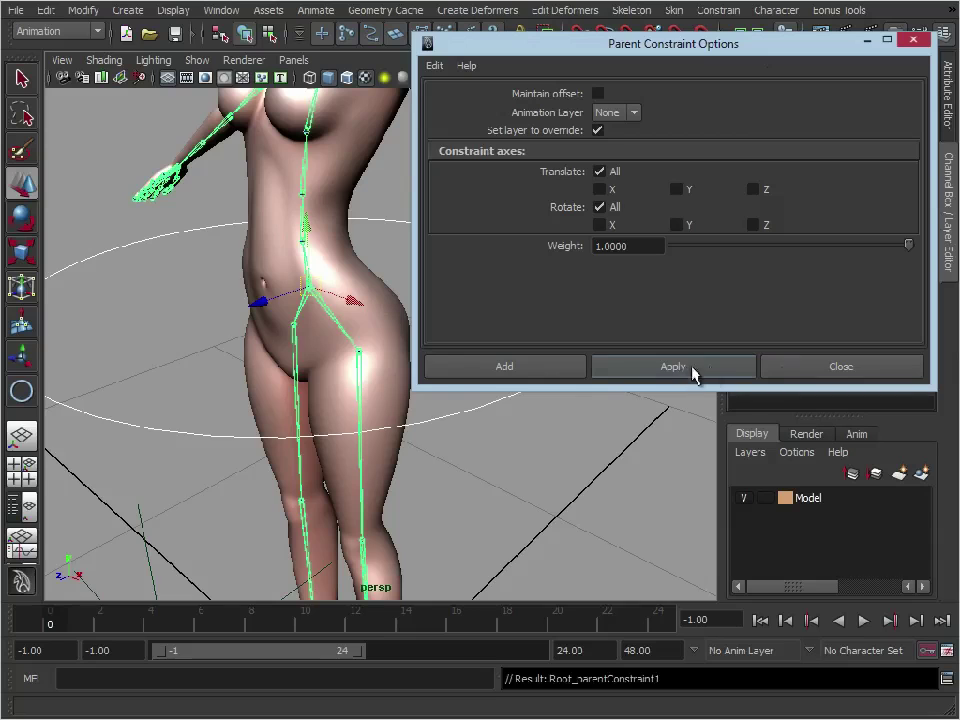
{"action": "left_click", "coordinate": [782, 366]}
- Select the constrained root joint and hide its skeleton
{"action": "left_click_drag", "start_coordinate": [527, 340], "coordinate": [570, 407]}
{"action": "right_click_drag", "start_coordinate": [570, 407], "coordinate": [388, 403], "text": "alt"}
{"action": "left_click_drag", "start_coordinate": [388, 403], "coordinate": [480, 317], "text": "alt"}
{"action": "left_click", "coordinate": [424, 280]}
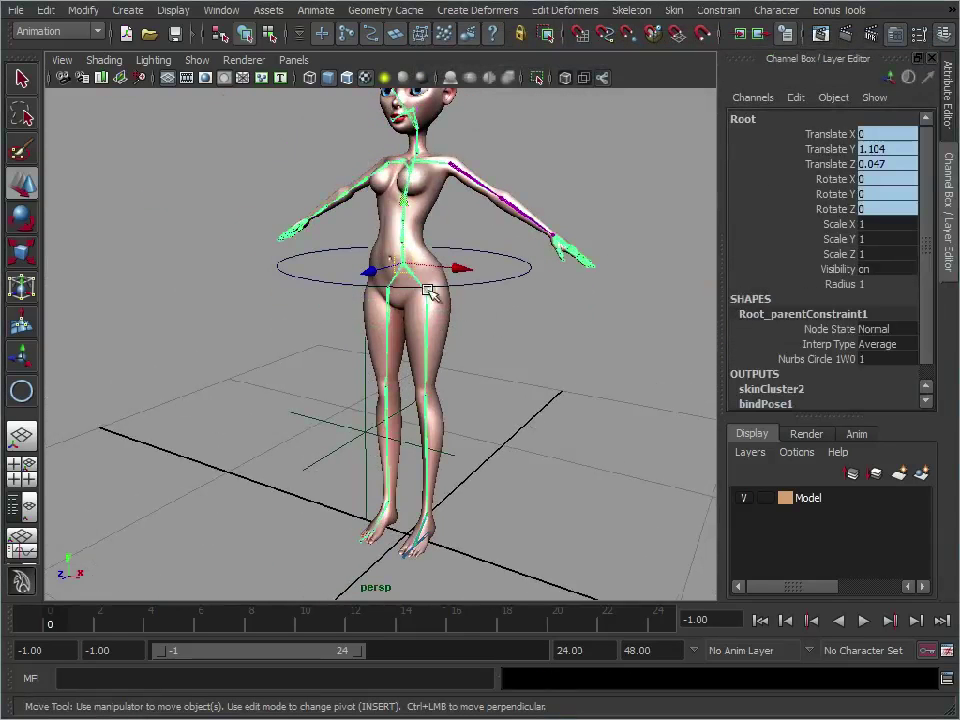
{"action": "left_click", "coordinate": [520, 332]}
- Test the hip circle by moving and rotating it, and undo both changes
{"action": "middle_click_drag", "start_coordinate": [451, 246], "coordinate": [418, 296], "text": "alt"}
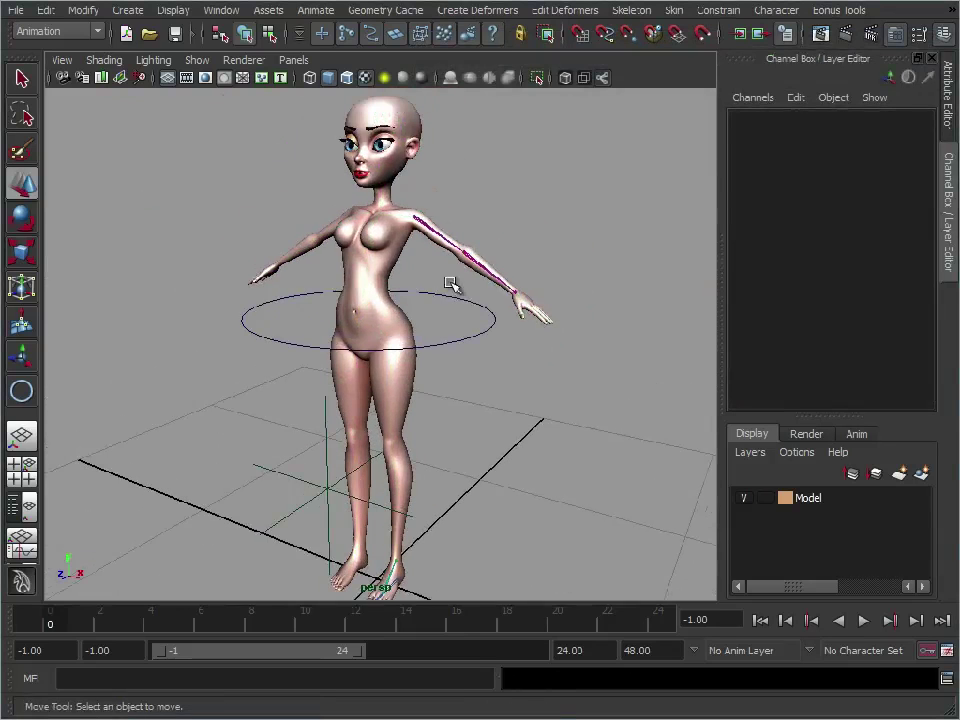
{"action": "middle_click_drag", "start_coordinate": [446, 345], "coordinate": [468, 335], "text": "alt"}
{"action": "right_click_drag", "start_coordinate": [460, 325], "coordinate": [462, 372], "text": "alt"}
{"action": "left_click", "coordinate": [470, 330]}
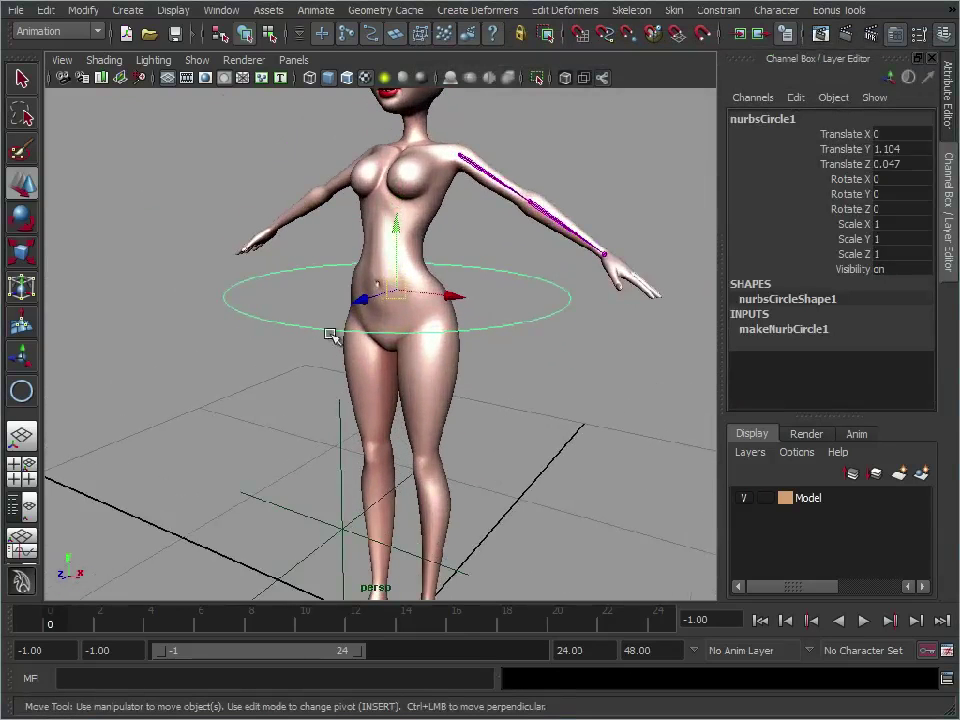
{"action": "mouse_move", "coordinate": [396, 293]}
{"action": "left_mouse_down"}
{"action": "mouse_move", "coordinate": [385, 328]}
{"action": "mouse_move", "coordinate": [358, 301]}
{"action": "mouse_move", "coordinate": [424, 310]}
{"action": "mouse_move", "coordinate": [401, 275]}
{"action": "mouse_move", "coordinate": [386, 300]}
{"action": "mouse_move", "coordinate": [407, 289]}
{"action": "left_mouse_up"}
{"action": "key", "text": "ctrl+z"}
{"action": "key", "text": "e"}
{"action": "key", "text": "ctrl+z"}
- Examine the circle control around the hips and the character's legs and upper body from several angles
{"action": "right_click_drag", "start_coordinate": [606, 405], "coordinate": [478, 406], "text": "alt"}
{"action": "middle_click_drag", "start_coordinate": [478, 406], "coordinate": [480, 348], "text": "alt"}
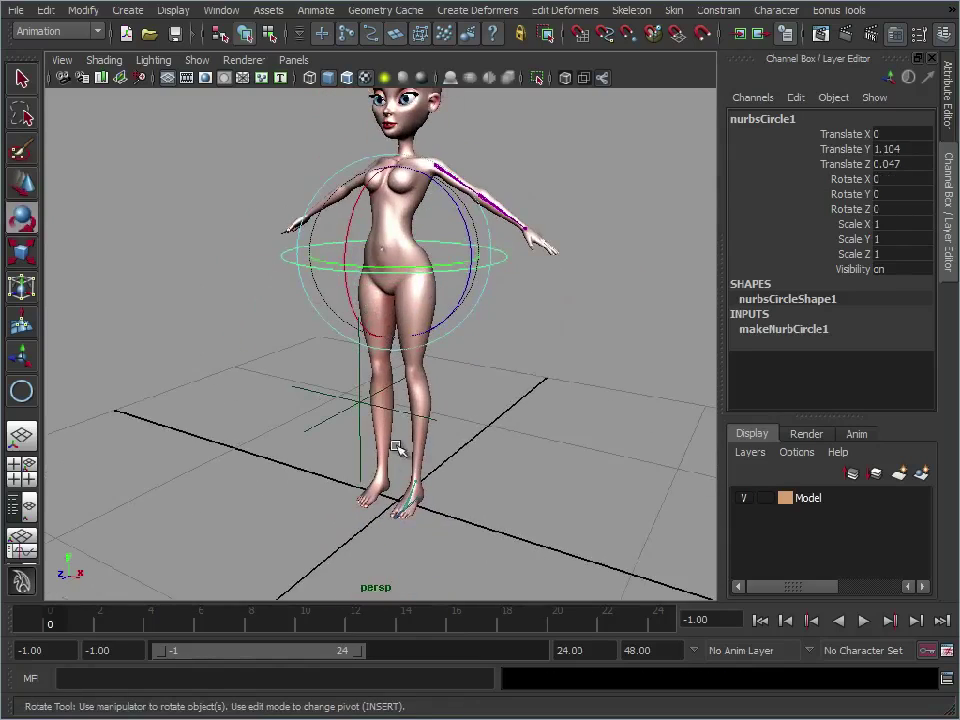
{"action": "mouse_move", "coordinate": [418, 302]}
{"action": "left_mouse_down", "text": "alt"}
{"action": "mouse_move", "coordinate": [326, 332]}
{"action": "mouse_move", "coordinate": [407, 306]}
{"action": "left_mouse_up", "text": "alt"}
{"action": "mouse_move", "coordinate": [407, 306]}
{"action": "right_mouse_down", "text": "alt"}
{"action": "mouse_move", "coordinate": [594, 356]}
{"action": "mouse_move", "coordinate": [470, 425]}
{"action": "mouse_move", "coordinate": [465, 388]}
{"action": "mouse_move", "coordinate": [395, 307]}
{"action": "right_mouse_up", "text": "alt"}
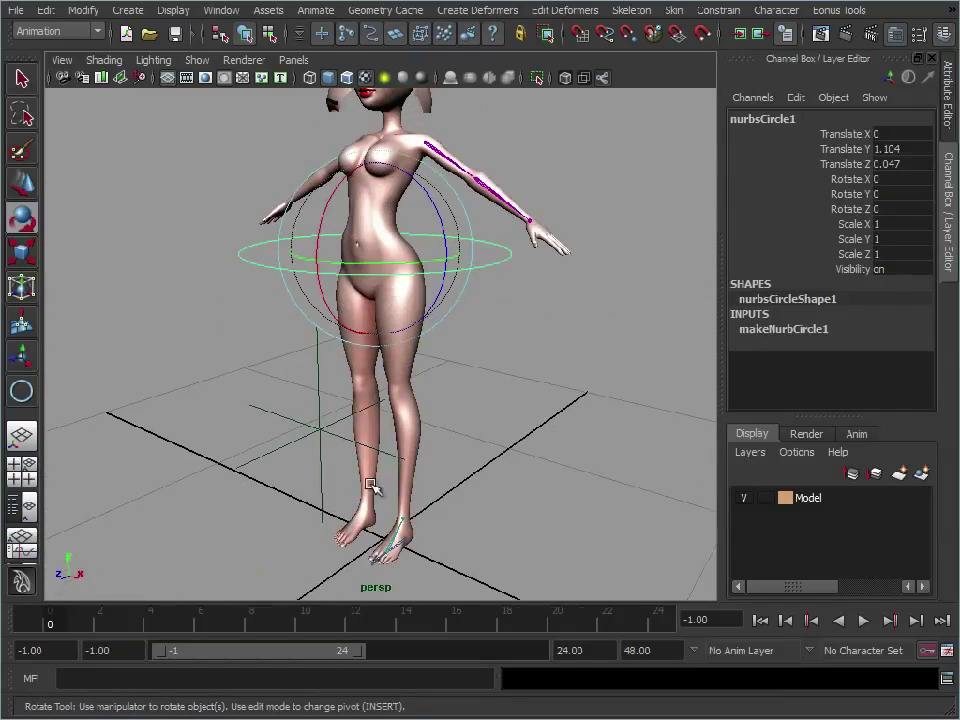
{"action": "left_click_drag", "start_coordinate": [395, 482], "coordinate": [333, 430], "text": "alt"}
{"action": "mouse_move", "coordinate": [463, 416]}
{"action": "left_mouse_down", "text": "alt"}
{"action": "mouse_move", "coordinate": [377, 420]}
{"action": "mouse_move", "coordinate": [446, 409]}
{"action": "mouse_move", "coordinate": [466, 395]}
{"action": "left_mouse_up", "text": "alt"}
{"action": "middle_click_drag", "start_coordinate": [455, 350], "coordinate": [437, 452], "text": "alt"}
{"action": "right_click_drag", "start_coordinate": [437, 452], "coordinate": [498, 424], "text": "alt"}
{"action": "middle_click_drag", "start_coordinate": [498, 424], "coordinate": [498, 391], "text": "alt"}
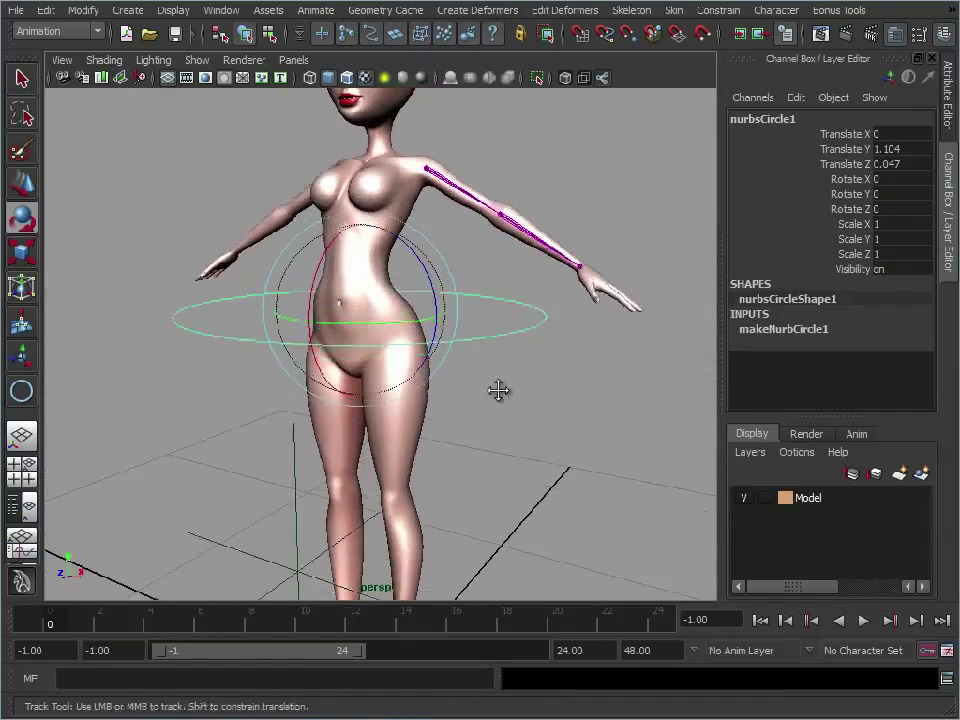
{"action": "right_click_drag", "start_coordinate": [498, 390], "coordinate": [432, 402], "text": "alt"}
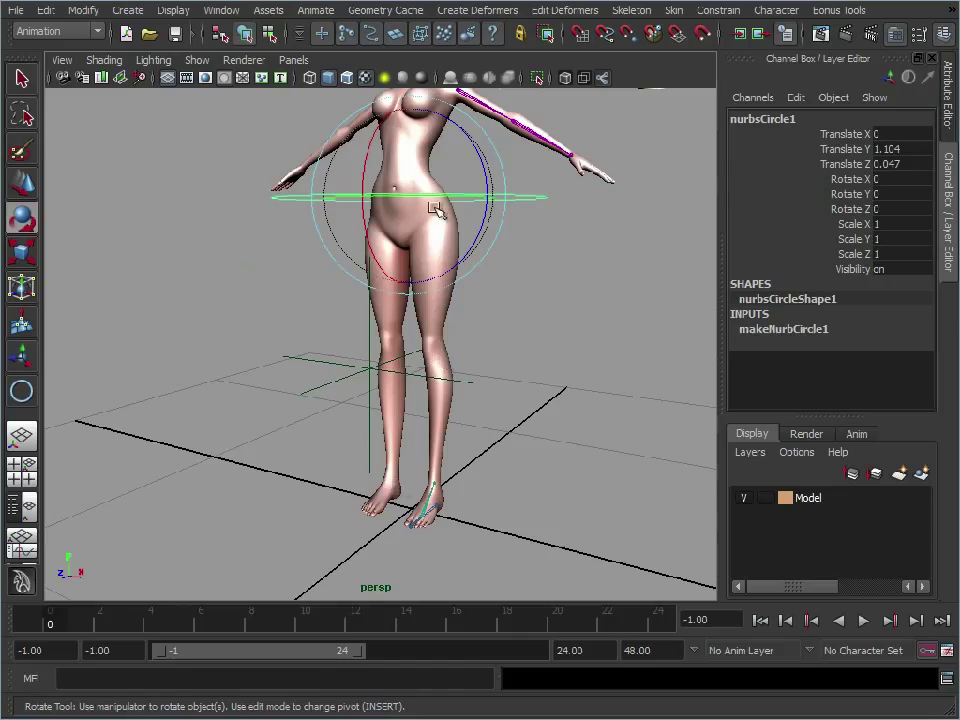
{"action": "middle_click_drag", "start_coordinate": [435, 208], "coordinate": [379, 328], "text": "alt"}
{"action": "left_click_drag", "start_coordinate": [455, 318], "coordinate": [473, 340], "text": "alt"}
{"action": "middle_click_drag", "start_coordinate": [484, 176], "coordinate": [476, 181], "text": "alt"}
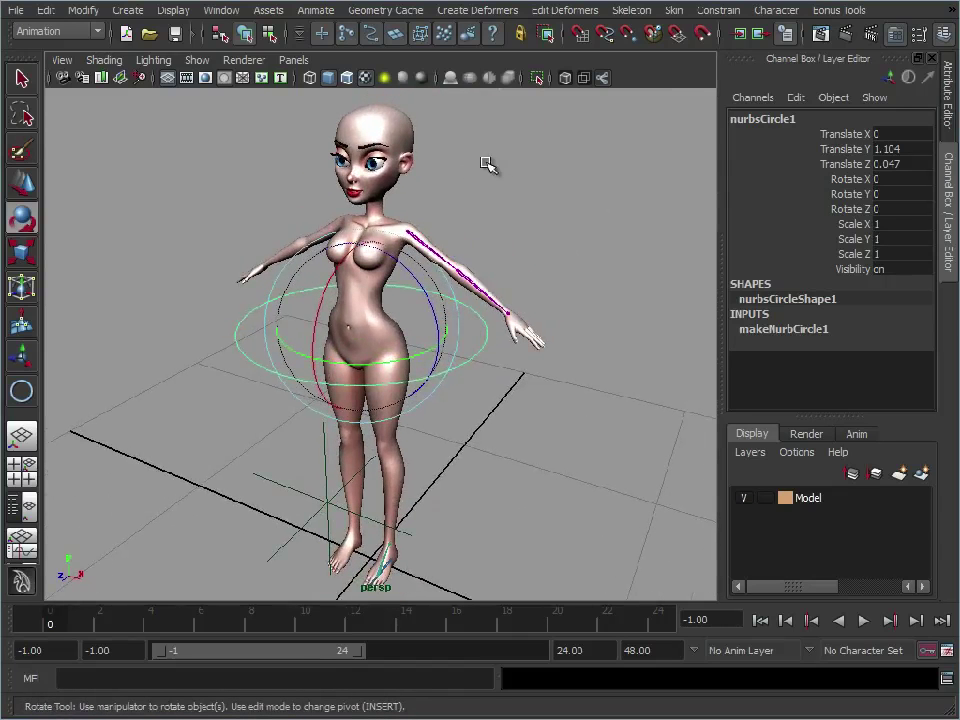
- Deselect the circle and unhide the skeleton
{"action": "left_click", "coordinate": [487, 165]}
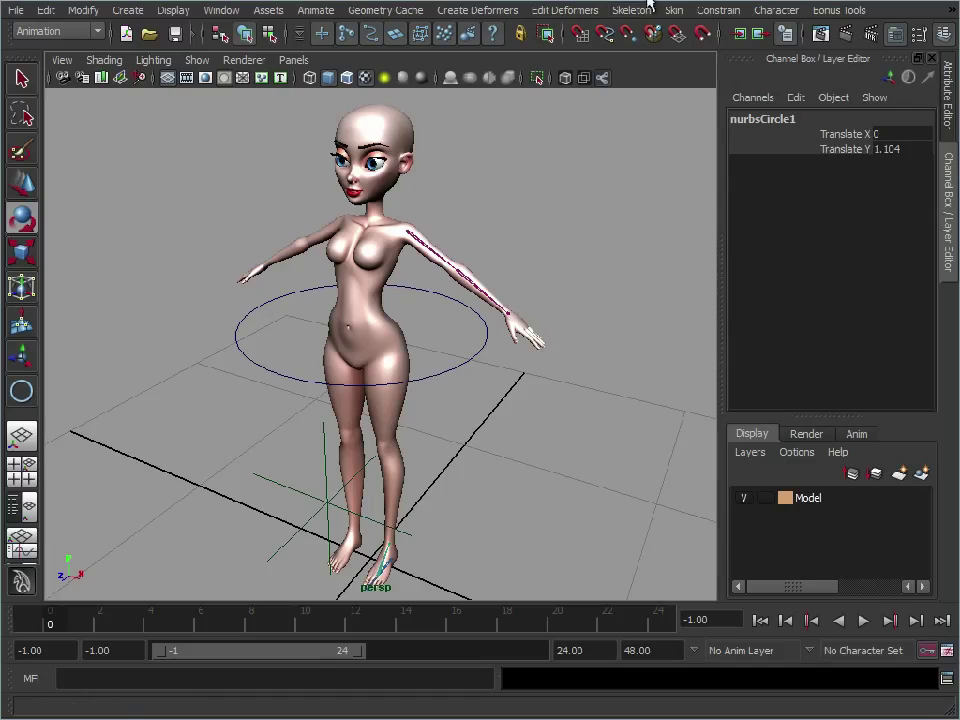
{"action": "middle_click_drag", "start_coordinate": [586, 287], "coordinate": [586, 287], "text": "alt"}
{"action": "right_click_drag", "start_coordinate": [586, 287], "coordinate": [557, 297], "text": "alt"}
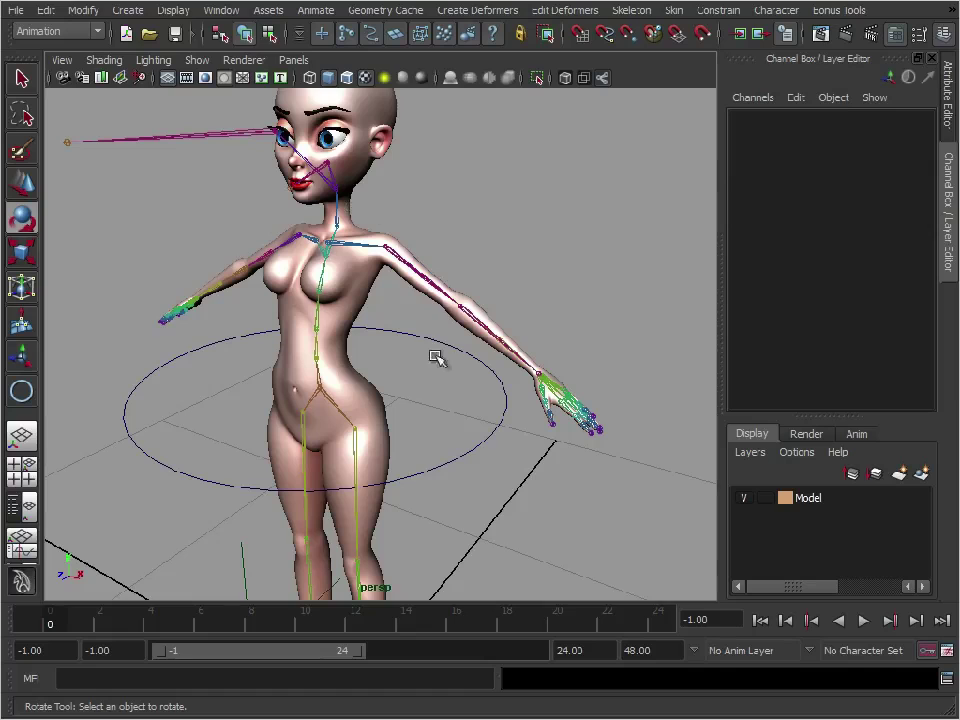
- Rotate the hip circle freely to test how the left arm joints follow the body, and undo the rotation
{"action": "left_click_drag", "start_coordinate": [466, 432], "coordinate": [491, 474]}
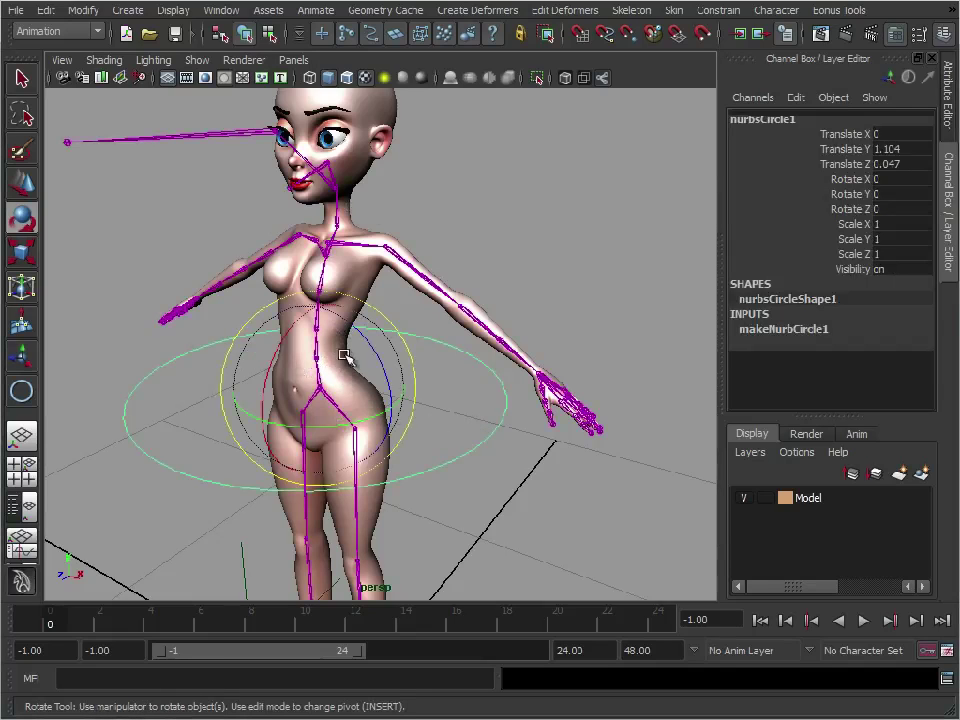
{"action": "left_click_drag", "start_coordinate": [347, 357], "coordinate": [483, 341]}
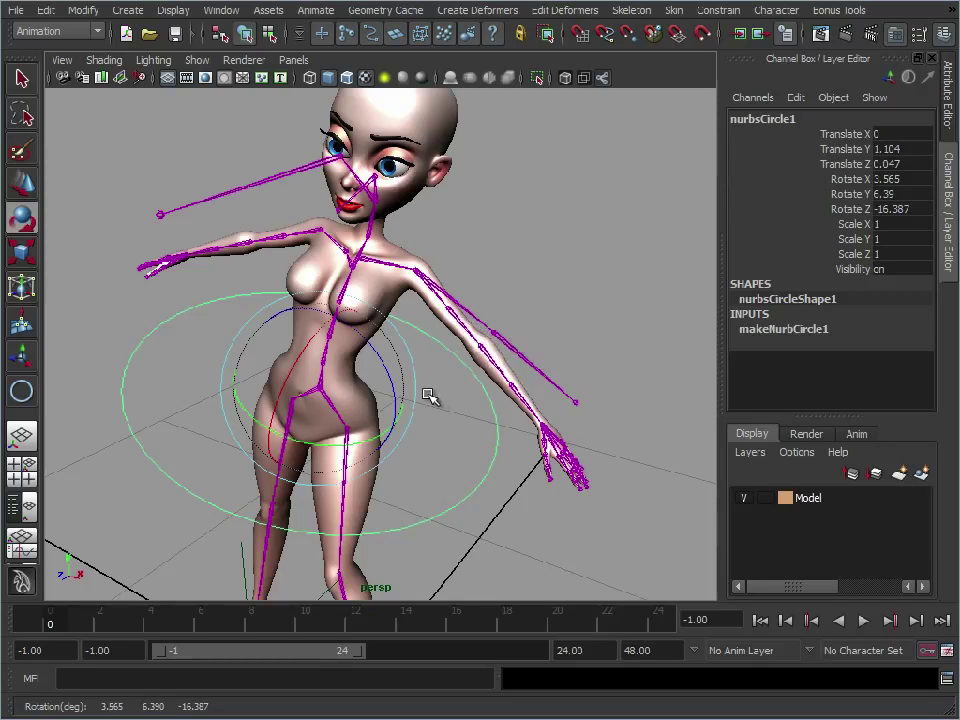
{"action": "key", "text": "ctrl+z"}
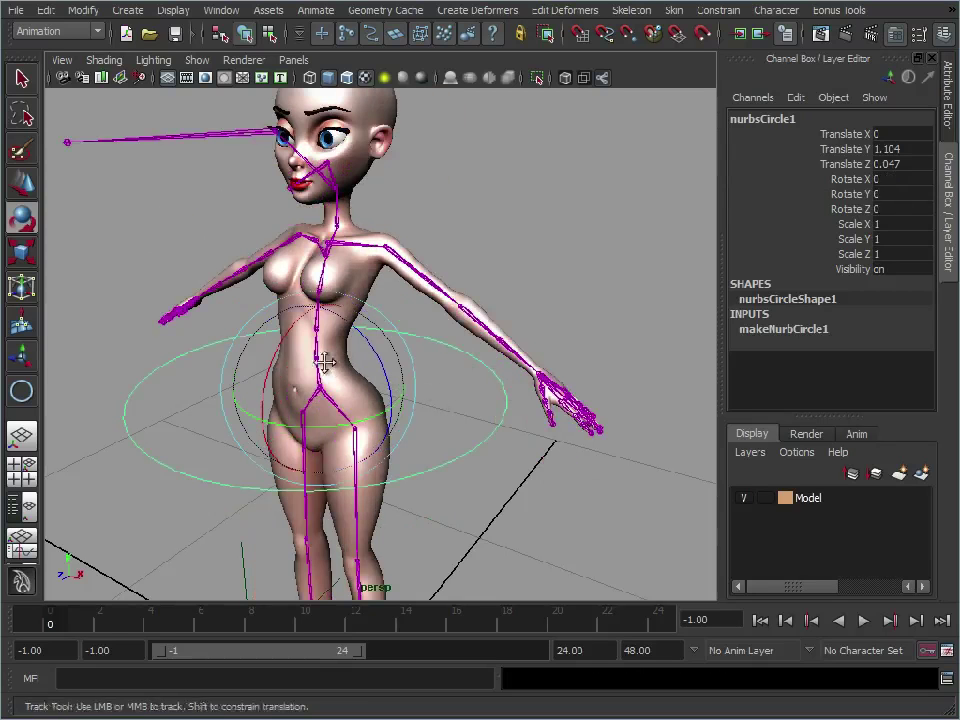
- Select the left upper arm's L_Shoulder joint and examine its channels and overlapping joint chains
{"action": "middle_click_drag", "start_coordinate": [326, 360], "coordinate": [302, 394], "text": "alt"}
{"action": "right_click_drag", "start_coordinate": [302, 394], "coordinate": [488, 319], "text": "alt"}
{"action": "middle_click_drag", "start_coordinate": [452, 245], "coordinate": [484, 317], "text": "alt"}
{"action": "right_click_drag", "start_coordinate": [484, 317], "coordinate": [532, 317], "text": "alt"}
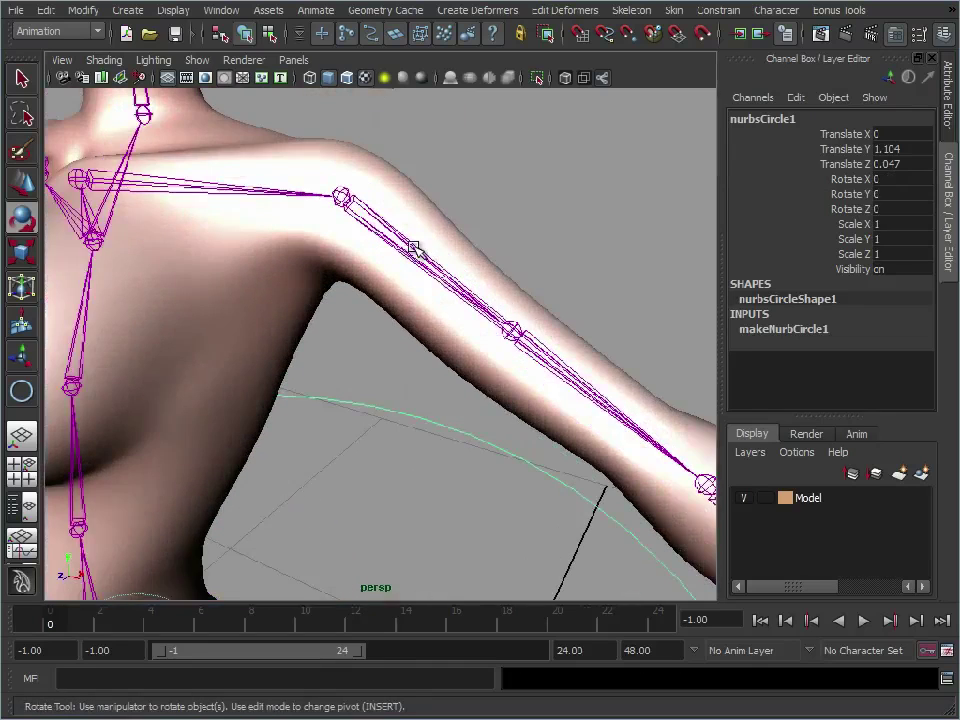
{"action": "left_click", "coordinate": [414, 248]}
{"action": "scroll", "coordinate": [561, 279], "scroll_direction": "down", "scroll_amount": 3}
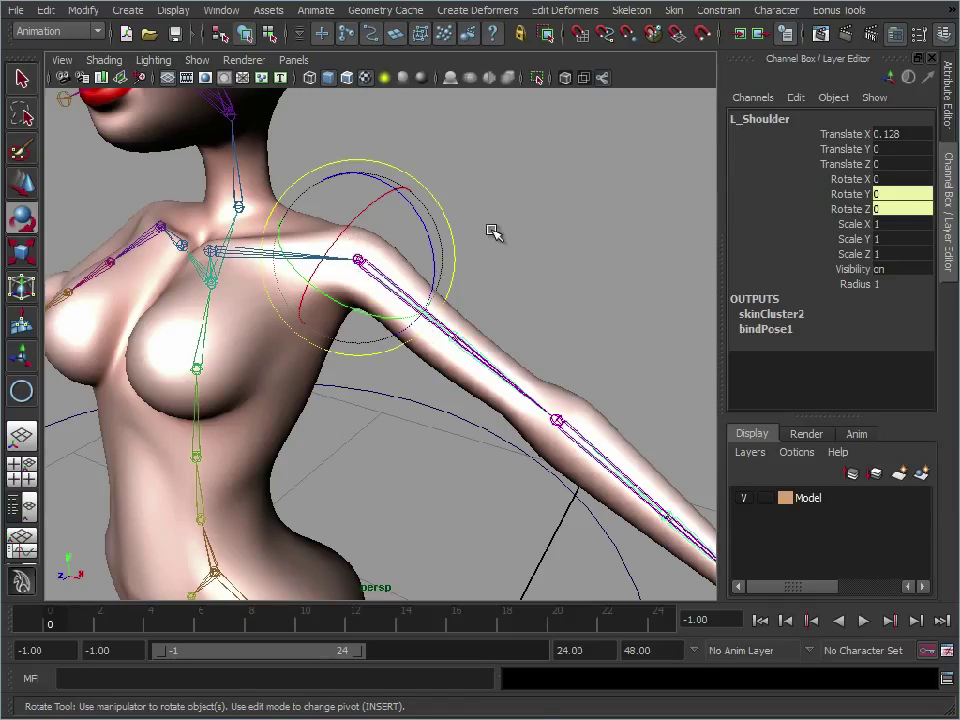
{"action": "key", "text": "w"}
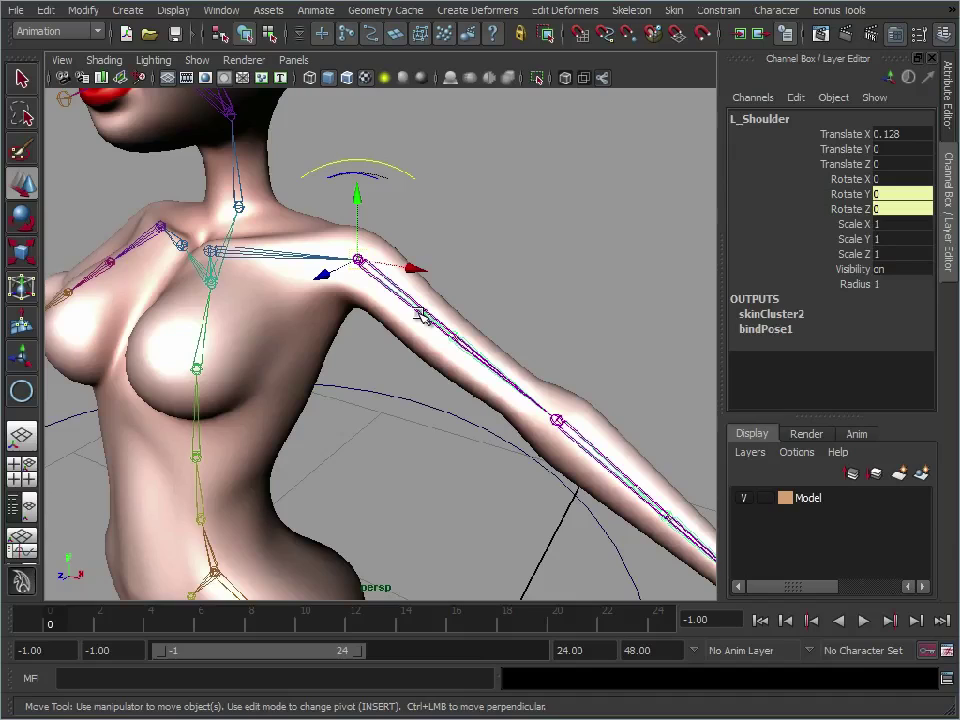
- Select the L_ConShoulder joint and break the connections on its Translate X, Y and Z channels
{"action": "left_click_drag", "start_coordinate": [430, 318], "coordinate": [414, 240], "text": "alt"}
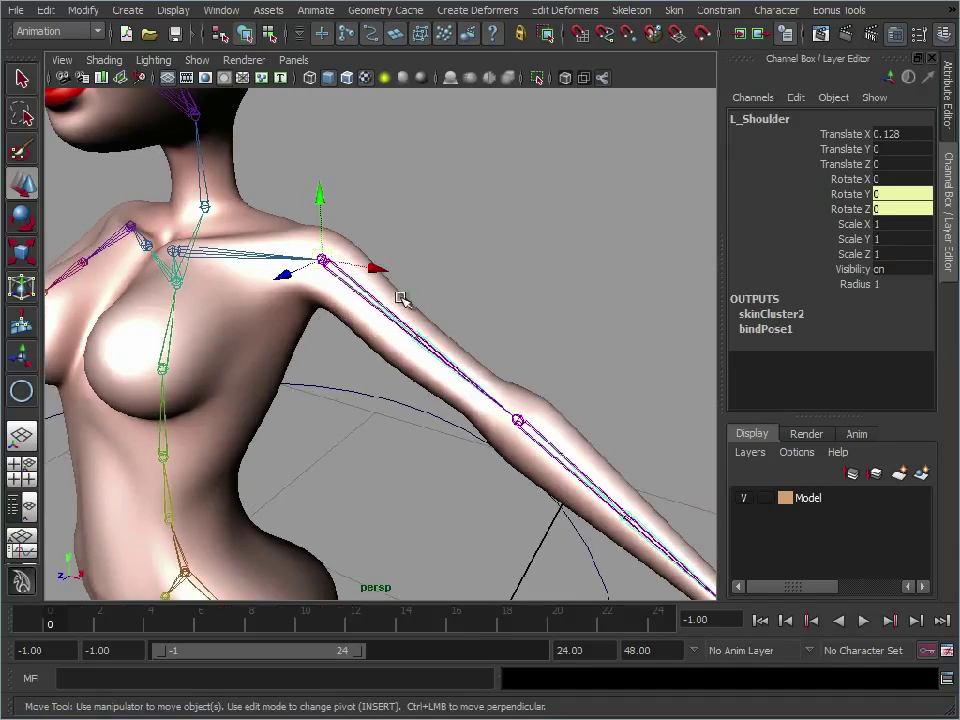
{"action": "left_click_drag", "start_coordinate": [365, 224], "coordinate": [357, 317]}
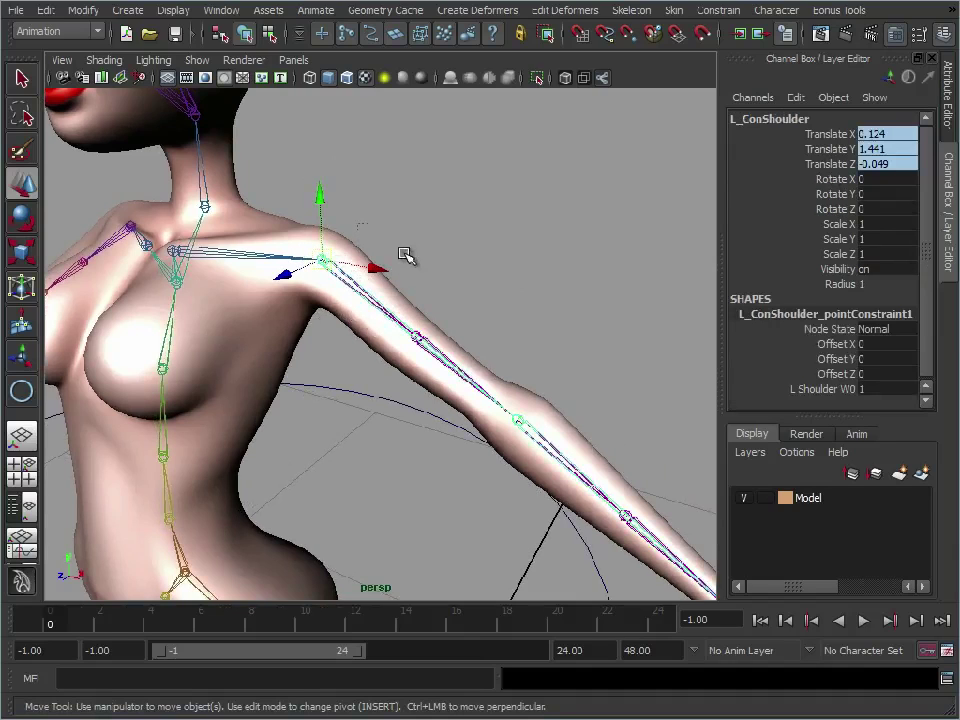
{"action": "left_click_drag", "start_coordinate": [826, 173], "coordinate": [827, 134]}
{"action": "right_click", "coordinate": [826, 138]}
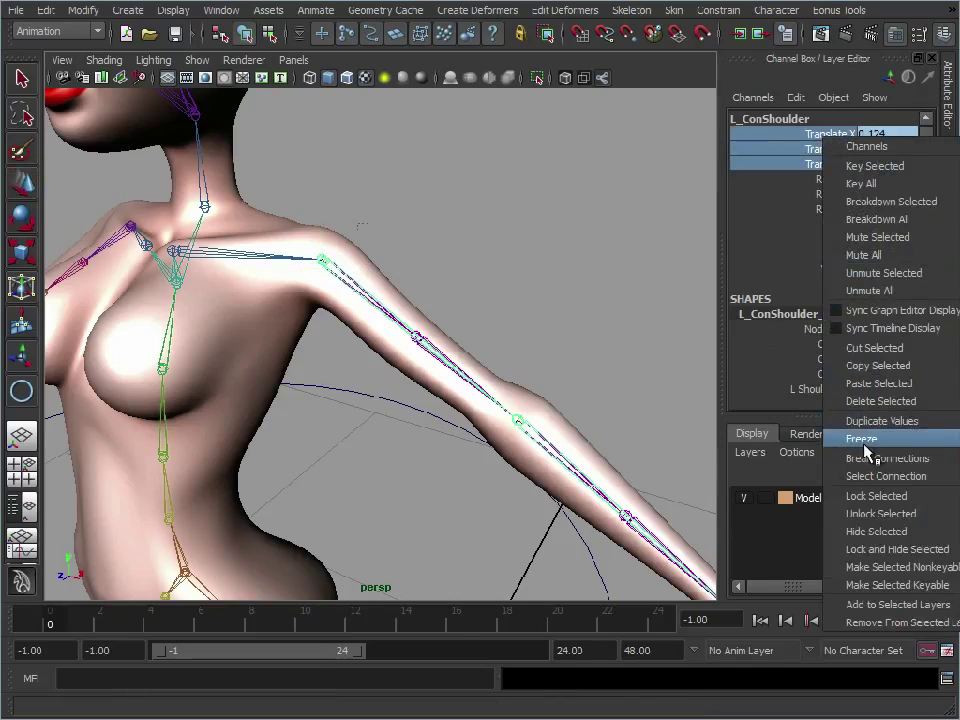
{"action": "left_click", "coordinate": [879, 400]}
{"action": "right_click", "coordinate": [818, 152]}
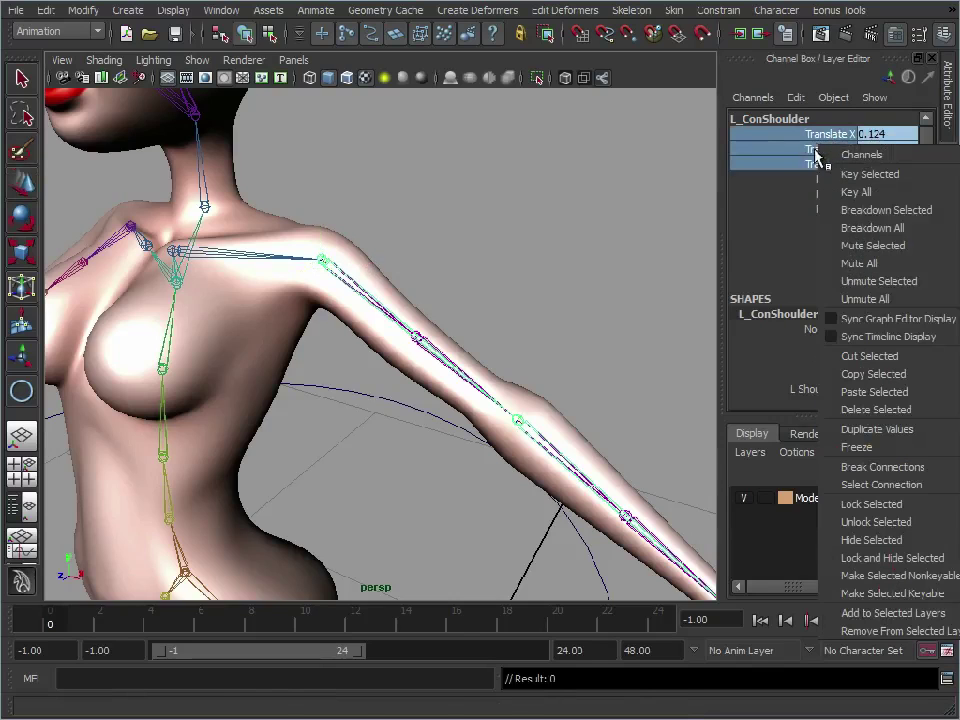
{"action": "left_click", "coordinate": [820, 467]}
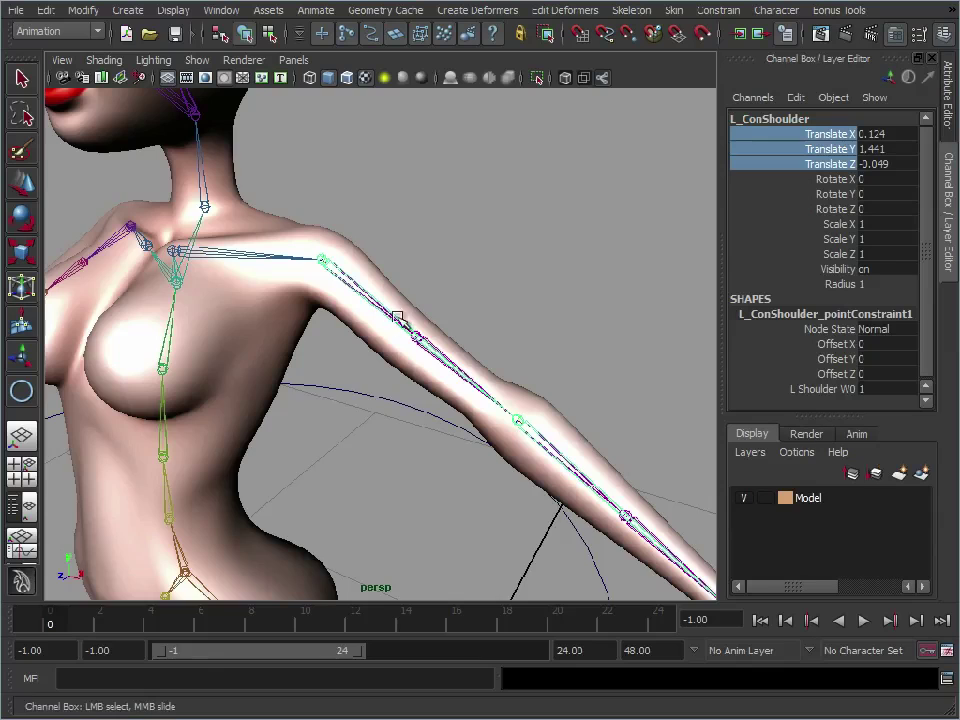
- Raise the L_ConShoulder joint above the left arm to a Translate Y of 1.519
{"action": "key", "text": "w"}
{"action": "left_click_drag", "start_coordinate": [339, 187], "coordinate": [336, 81]}
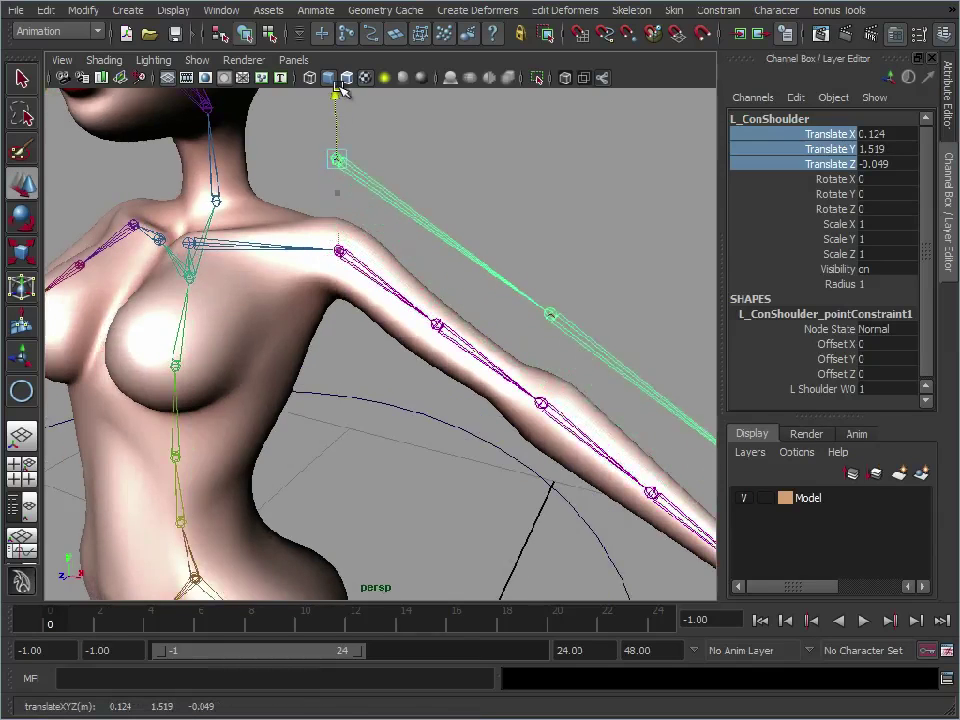
- Select the L_Shoulder joint and break the connections on its Rotate Y and Rotate Z channels
{"action": "left_click", "coordinate": [369, 272]}
{"action": "key", "text": "e"}
{"action": "left_click", "coordinate": [847, 209]}
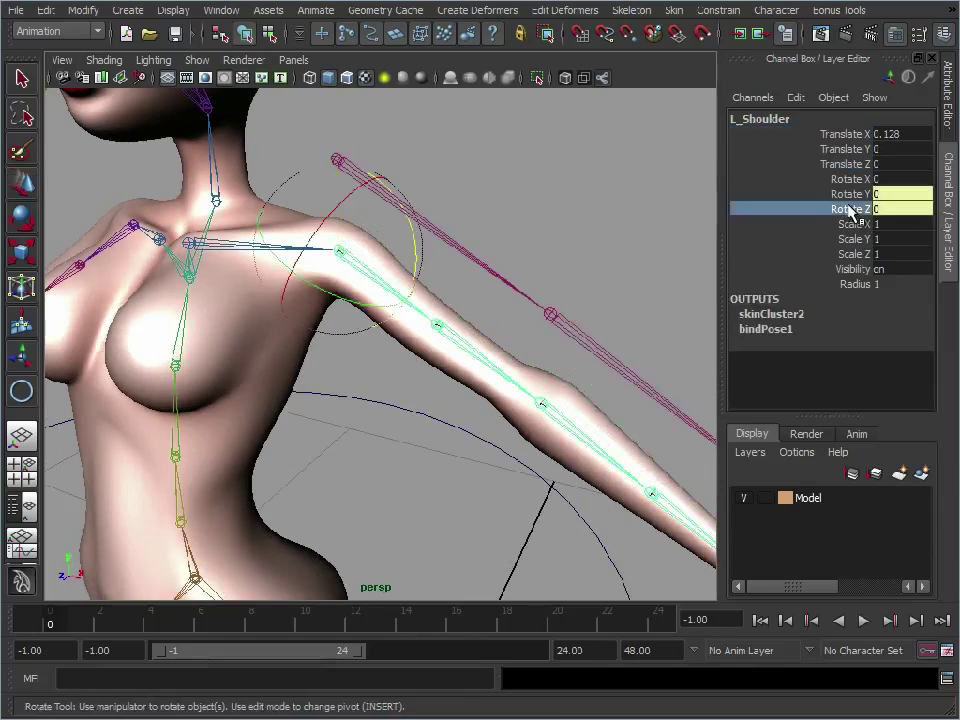
{"action": "left_click", "coordinate": [852, 194], "text": "shift"}
{"action": "right_click", "coordinate": [856, 197]}
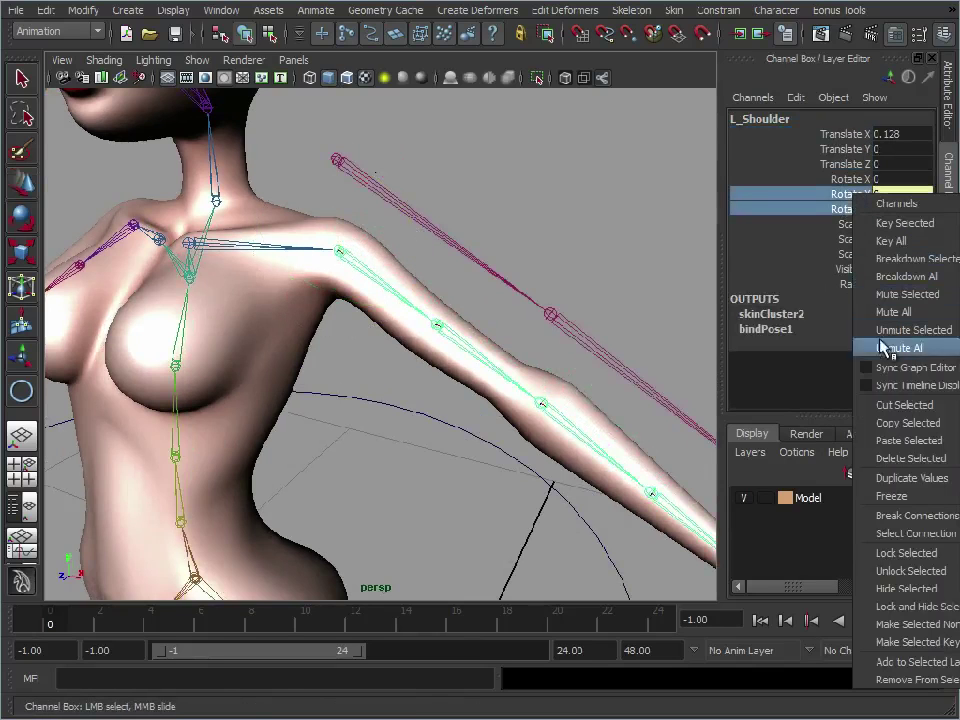
{"action": "left_click", "coordinate": [903, 516]}
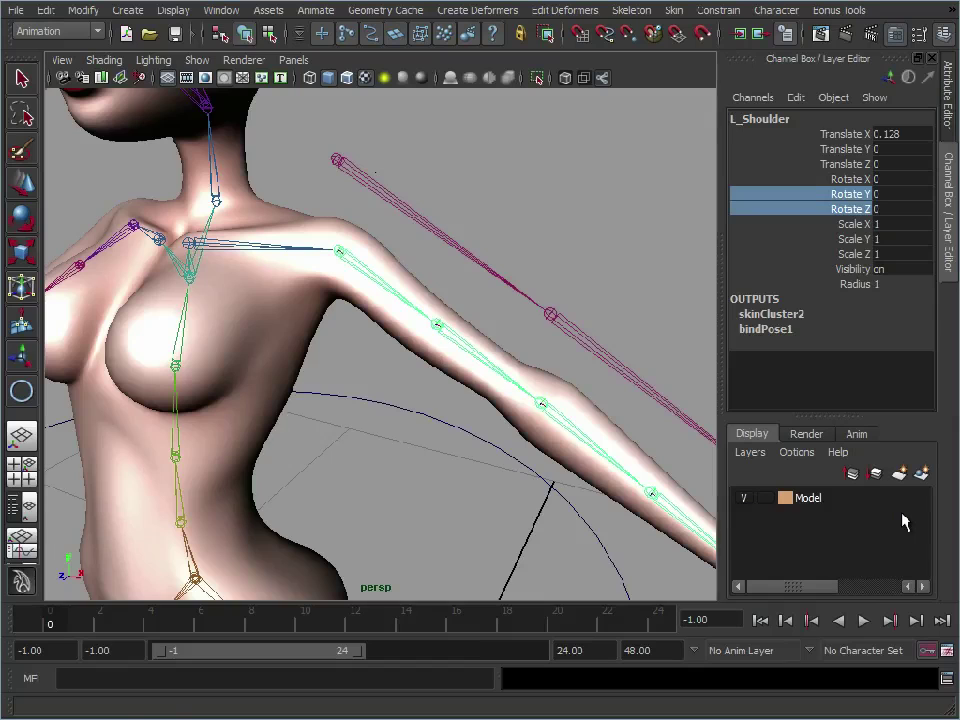
- Rotate the L_ConShoulder joint about 8.8 degrees on X to test its effect on the arm, and undo the rotation
{"action": "left_click", "coordinate": [401, 208]}
{"action": "left_click_drag", "start_coordinate": [324, 126], "coordinate": [322, 138]}
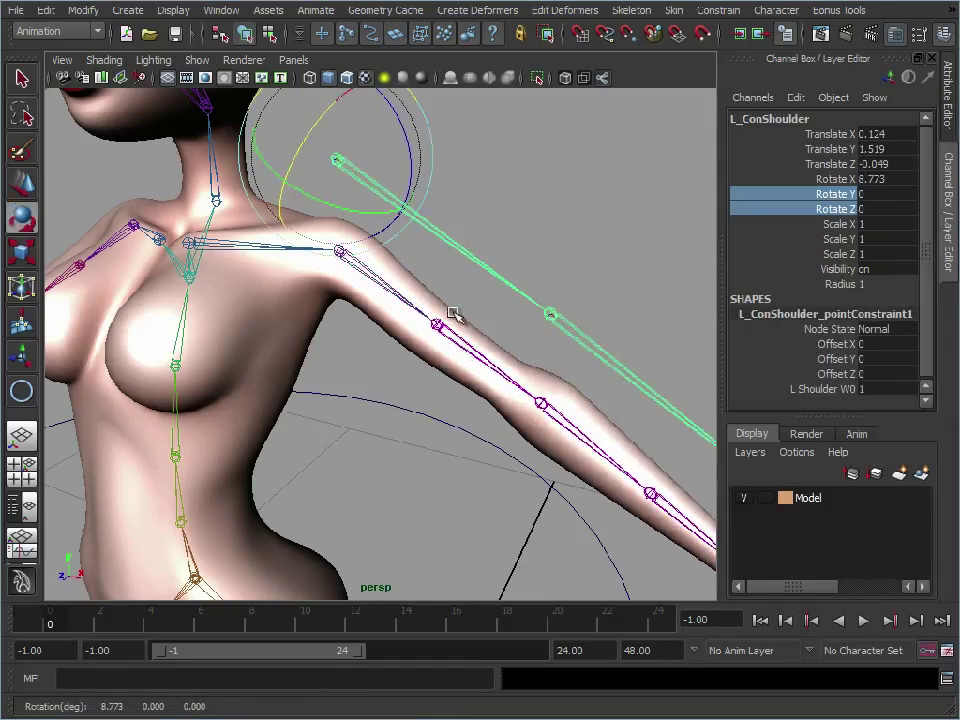
{"action": "key", "text": "ctrl+z"}
{"action": "left_click_drag", "start_coordinate": [410, 140], "coordinate": [424, 281], "text": "alt"}
{"action": "key", "text": "ctrl+z"}
{"action": "left_click", "coordinate": [375, 318]}
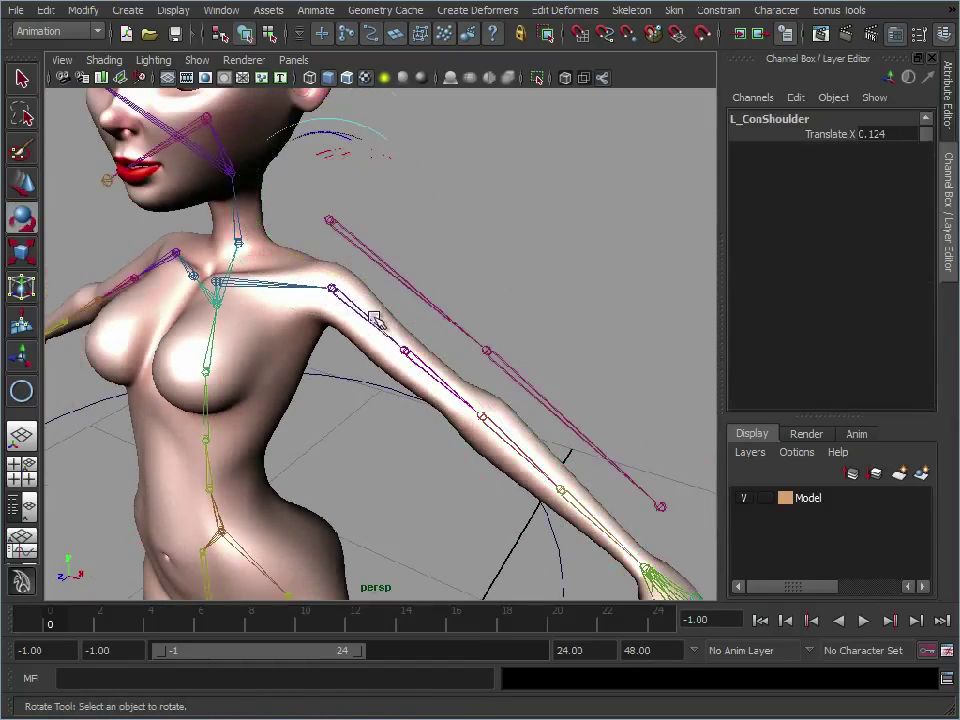
- Orient-constrain L_Shoulder to L_ConShoulder on the Y and Z axes only, without maintaining offset and with a weight of 1
{"action": "left_click", "coordinate": [375, 257]}
{"action": "key", "text": "w"}
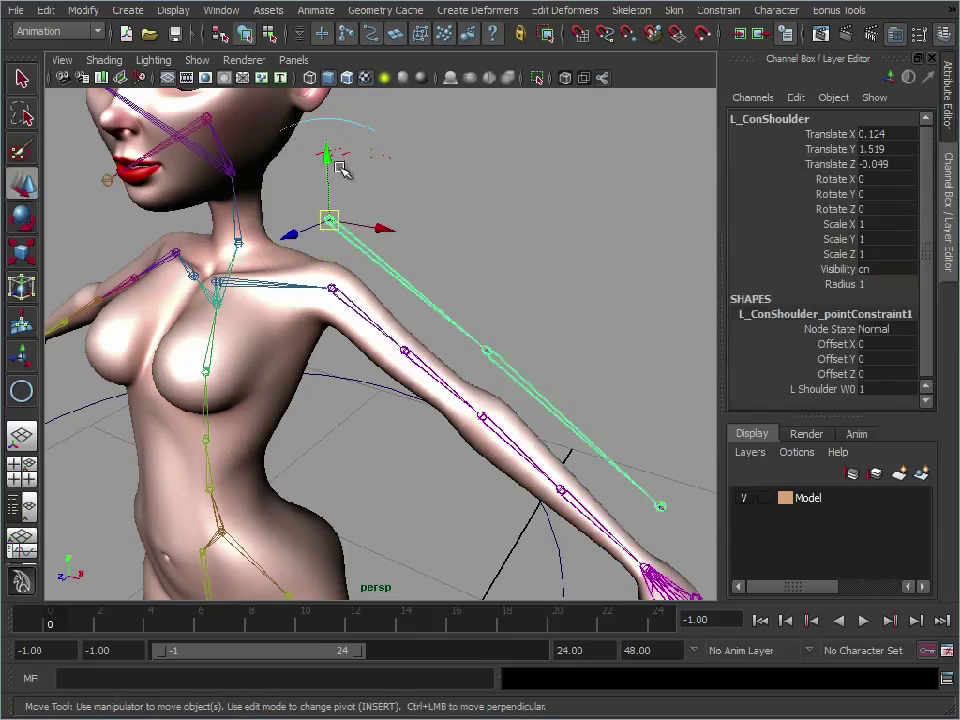
{"action": "left_click", "coordinate": [346, 299]}
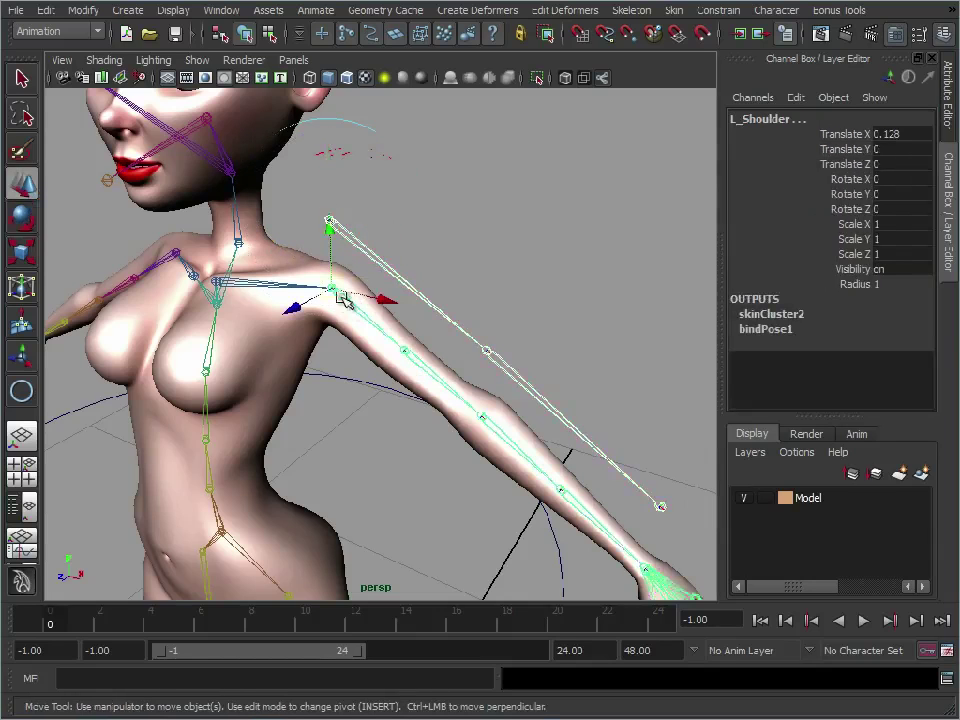
{"action": "left_click", "coordinate": [722, 12]}
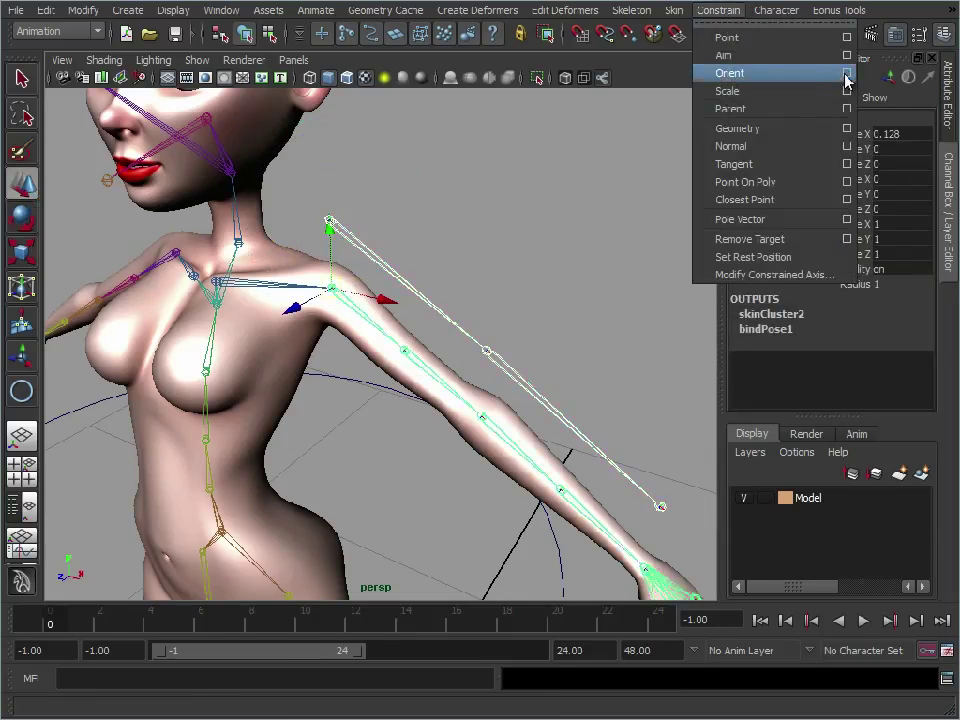
{"action": "left_click", "coordinate": [847, 73]}
{"action": "left_click_drag", "start_coordinate": [460, 176], "coordinate": [722, 52]}
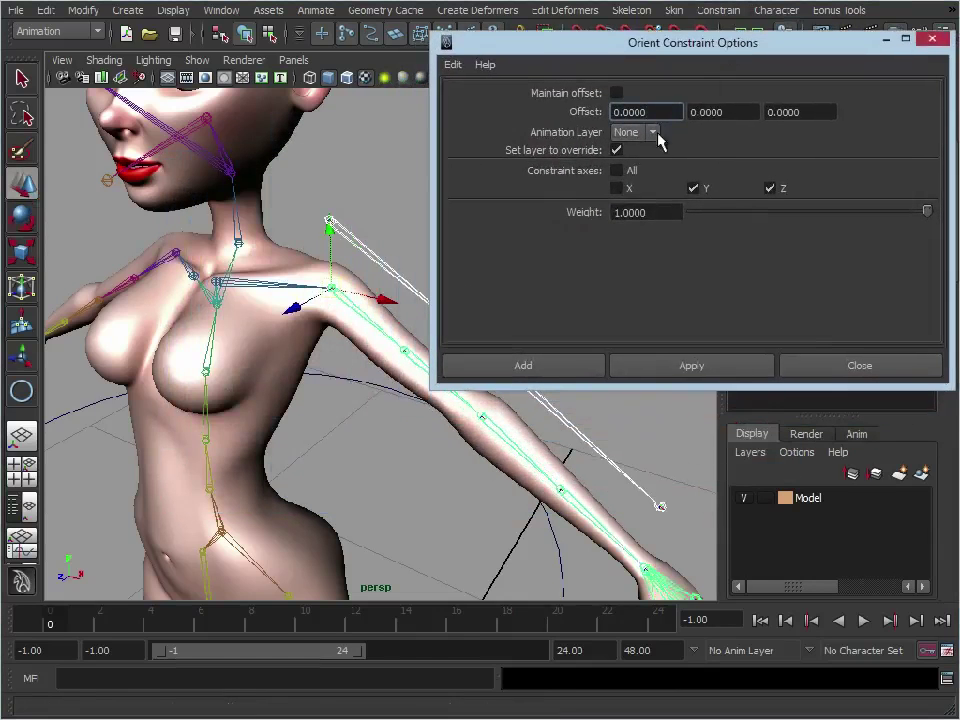
{"action": "left_click", "coordinate": [617, 171]}
{"action": "middle_click_drag", "start_coordinate": [321, 249], "coordinate": [278, 239], "text": "alt"}
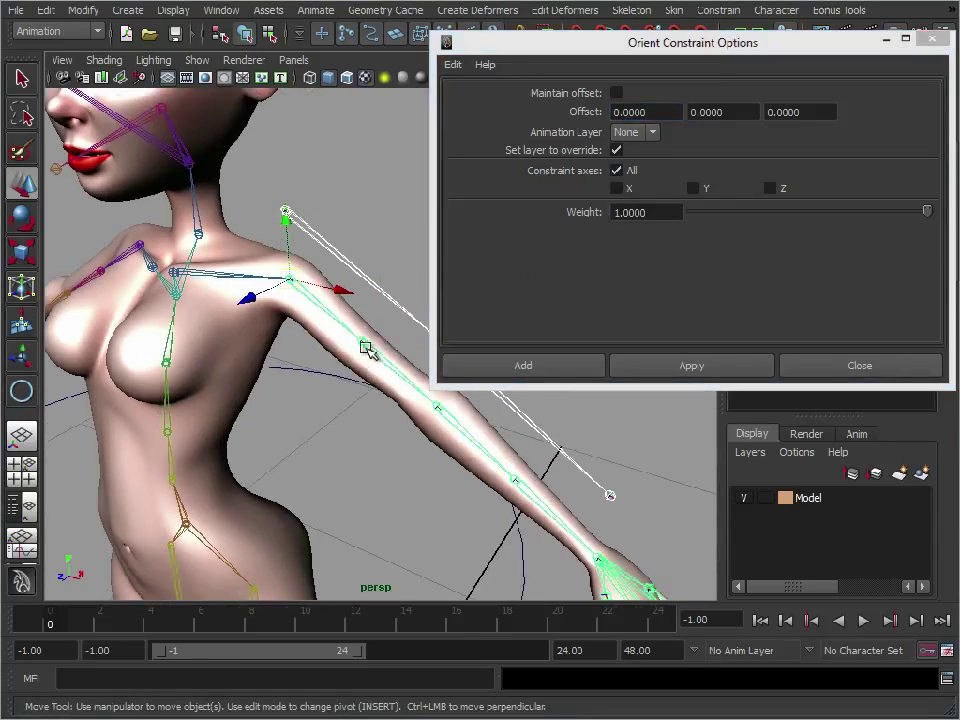
{"action": "left_click", "coordinate": [692, 189]}
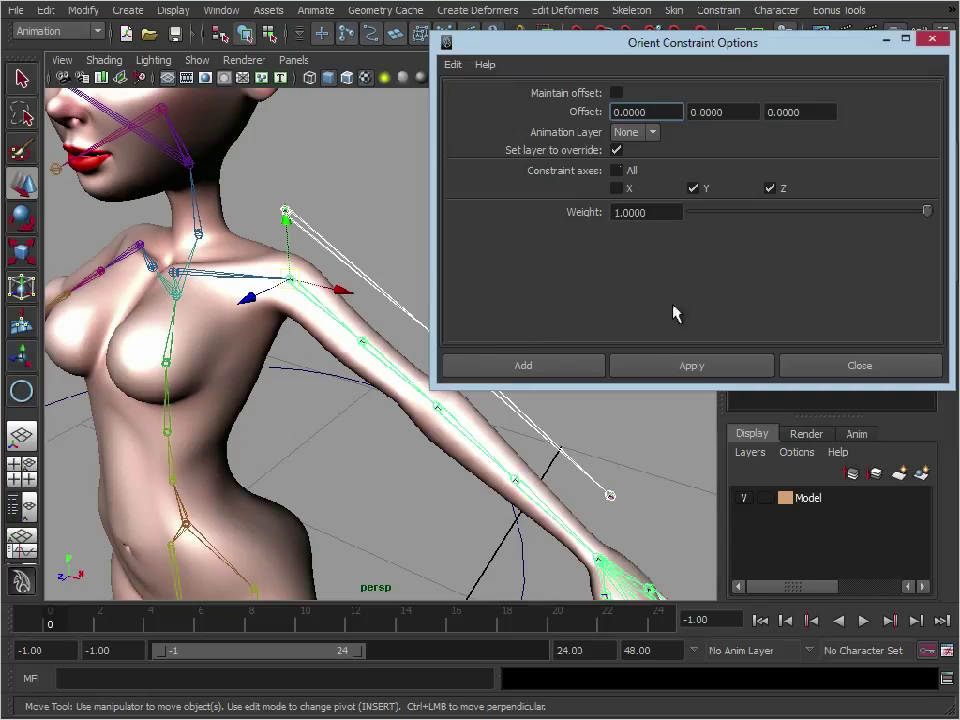
{"action": "left_click", "coordinate": [548, 367]}
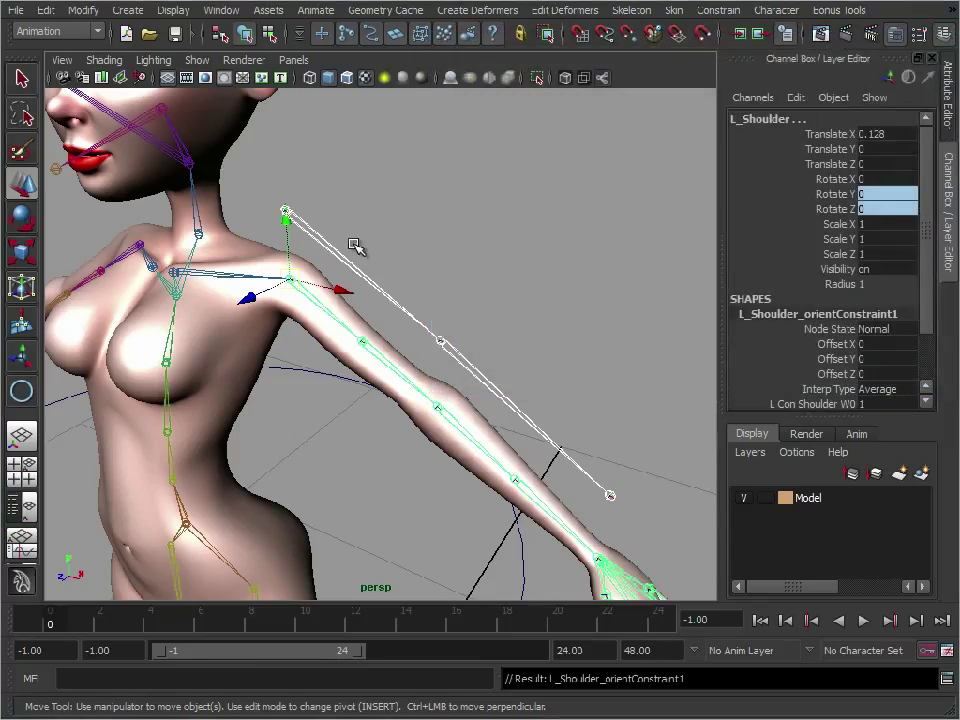
- Rotate the L_ConShoulder joint in different directions to test the orient constraint on the arm, and undo the rotations
{"action": "left_click", "coordinate": [342, 258]}
{"action": "key", "text": "e"}
{"action": "mouse_move", "coordinate": [300, 265]}
{"action": "left_mouse_down"}
{"action": "mouse_move", "coordinate": [255, 252]}
{"action": "mouse_move", "coordinate": [307, 256]}
{"action": "left_mouse_up"}
{"action": "key", "text": "ctrl+z"}
{"action": "left_click_drag", "start_coordinate": [366, 193], "coordinate": [253, 197]}
{"action": "key", "text": "ctrl+z"}
- Point-constrain the L_ConShoulder joint to the L_Shoulder joint
{"action": "right_click_drag", "start_coordinate": [463, 328], "coordinate": [347, 290], "text": "alt"}
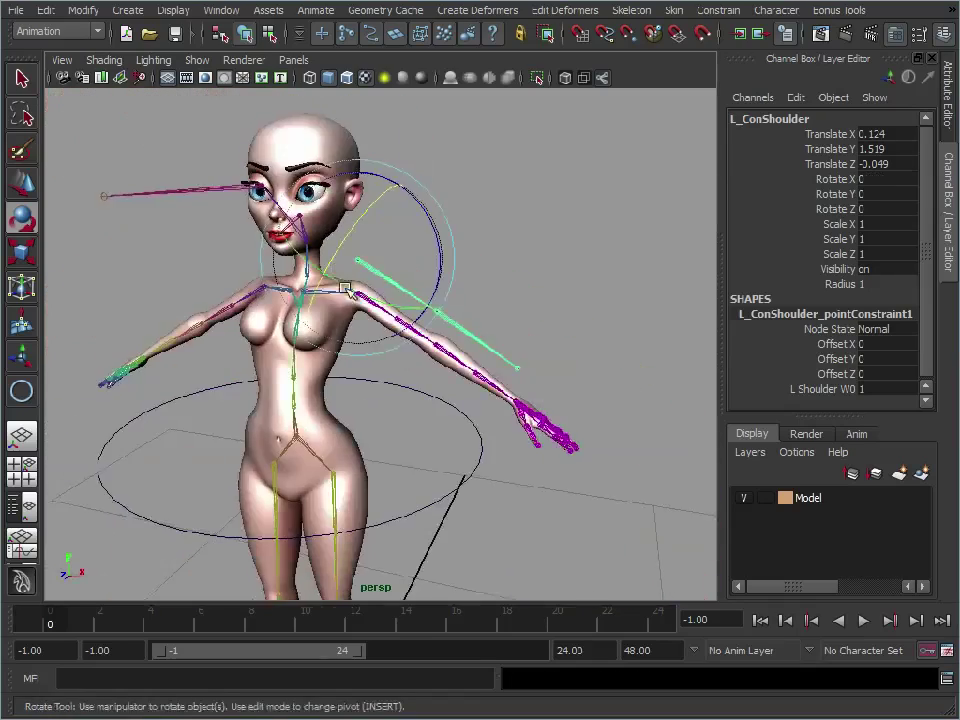
{"action": "left_click_drag", "start_coordinate": [347, 290], "coordinate": [392, 296], "text": "alt"}
{"action": "middle_click_drag", "start_coordinate": [371, 328], "coordinate": [386, 398], "text": "alt"}
{"action": "right_click_drag", "start_coordinate": [386, 398], "coordinate": [606, 332], "text": "alt"}
{"action": "key", "text": "w"}
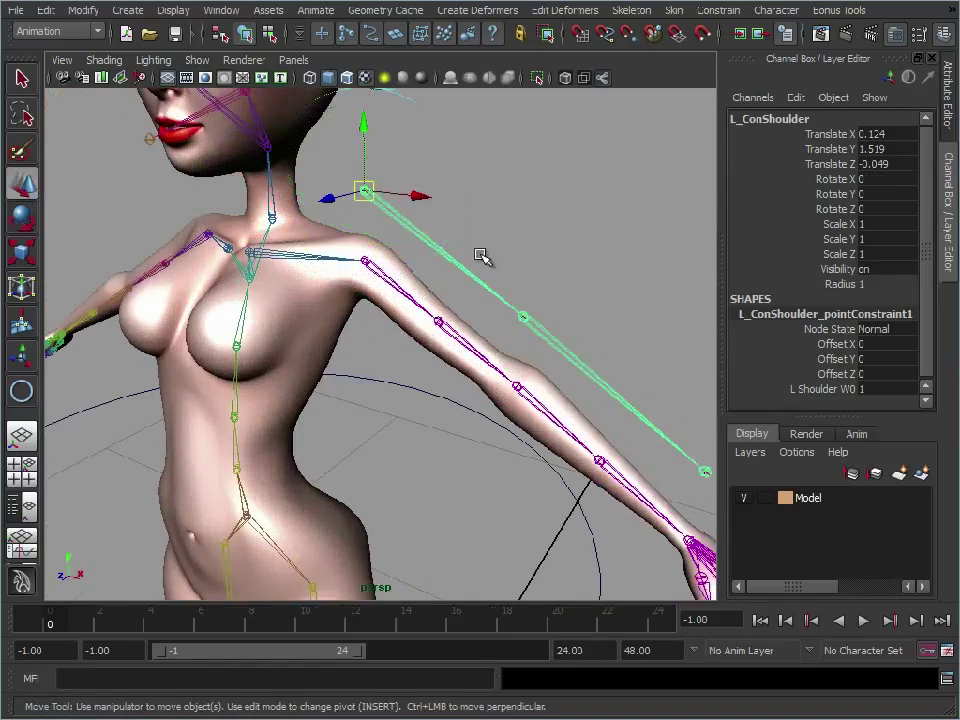
{"action": "left_click", "coordinate": [388, 208]}
{"action": "left_click", "coordinate": [775, 10]}
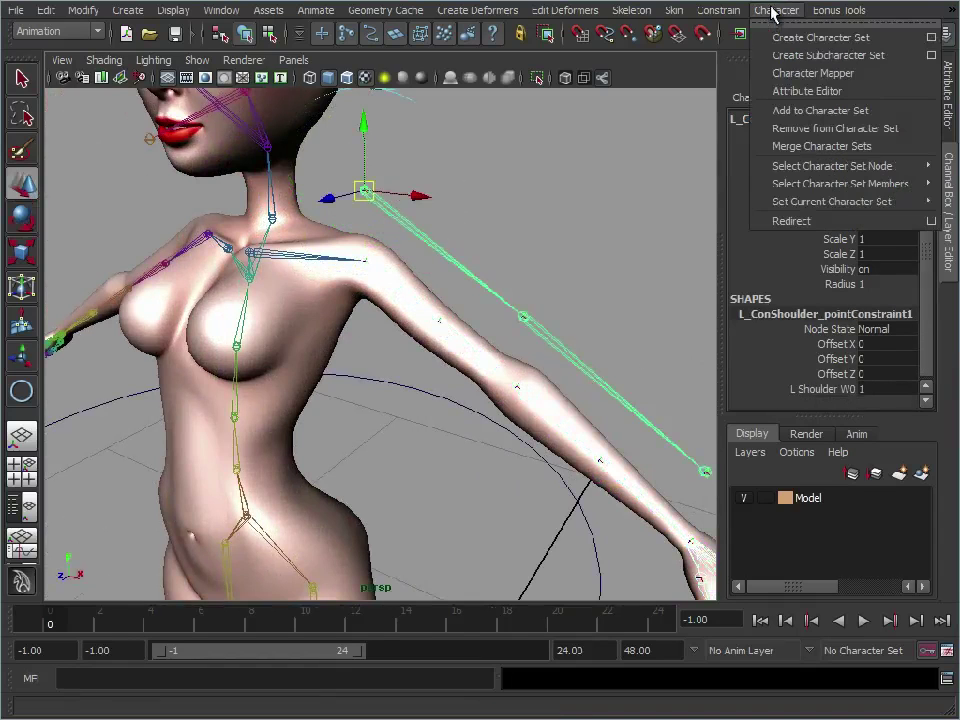
{"action": "left_click", "coordinate": [718, 10]}
{"action": "left_click", "coordinate": [730, 38]}
- Rotate the hip circle to about -17.6 degrees on Z and examine how the left arm's joint chains follow the body
{"action": "right_click_drag", "start_coordinate": [502, 343], "coordinate": [386, 328], "text": "alt"}
{"action": "middle_click_drag", "start_coordinate": [386, 328], "coordinate": [401, 255], "text": "alt"}
{"action": "left_click_drag", "start_coordinate": [503, 424], "coordinate": [554, 484]}
{"action": "right_click_drag", "start_coordinate": [554, 484], "coordinate": [480, 446], "text": "alt"}
{"action": "key", "text": "e"}
{"action": "left_click_drag", "start_coordinate": [378, 358], "coordinate": [377, 390]}
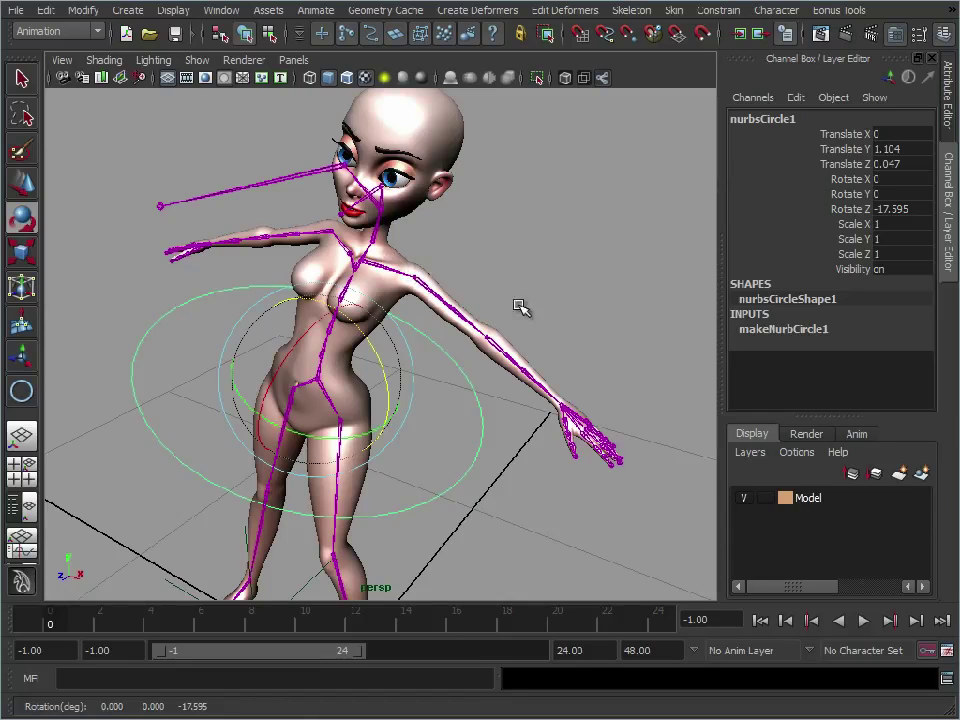
{"action": "left_click_drag", "start_coordinate": [465, 296], "coordinate": [523, 321], "text": "alt"}
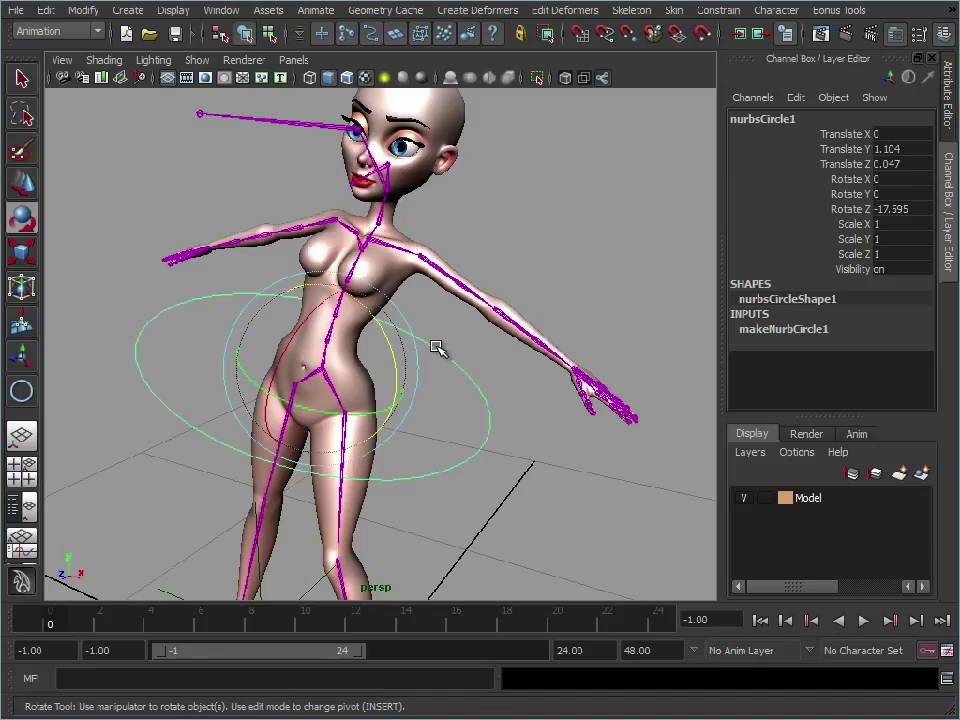
{"action": "left_click_drag", "start_coordinate": [371, 332], "coordinate": [418, 162], "text": "alt"}
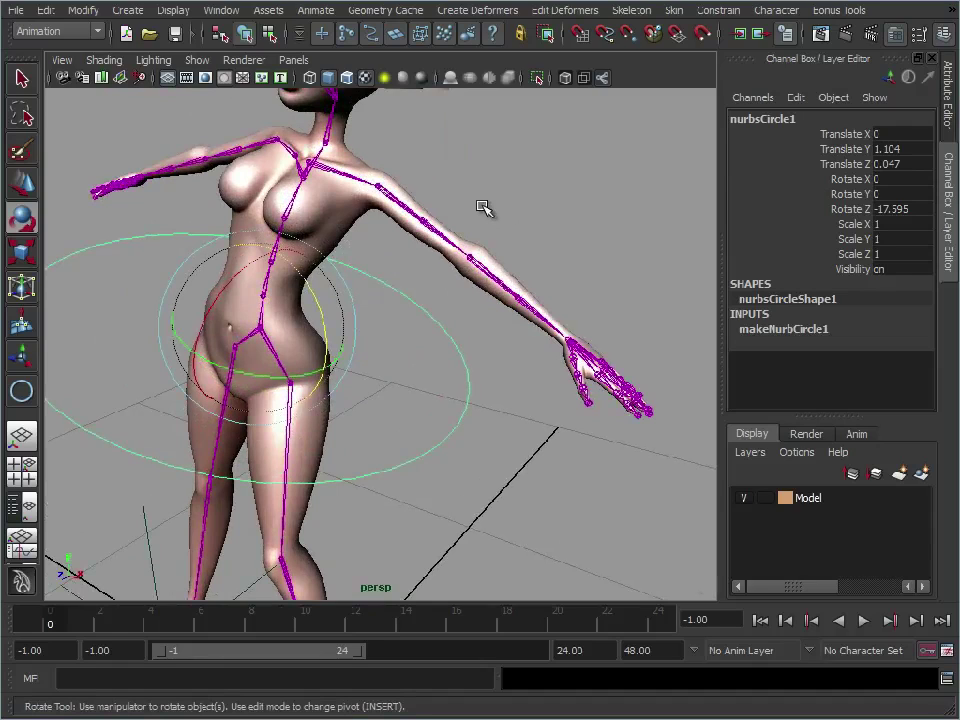
- Reselect the hip circle and rotate it freely to about 2.7, 1.4 and -20.1 degrees on X, Y and Z
{"action": "left_click", "coordinate": [718, 10]}
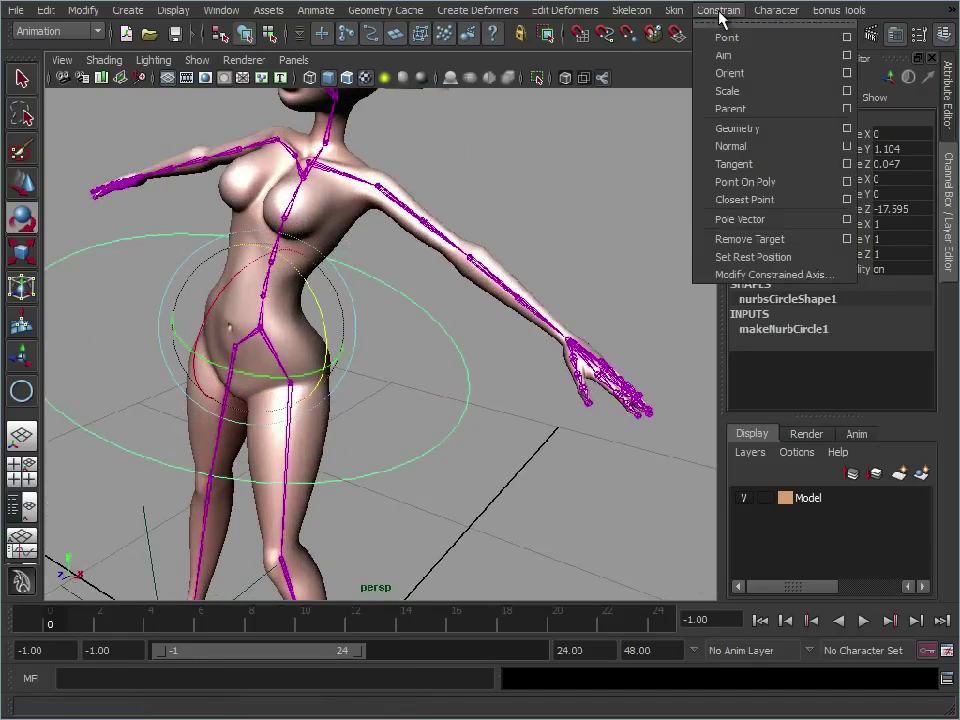
{"action": "left_click", "coordinate": [536, 184]}
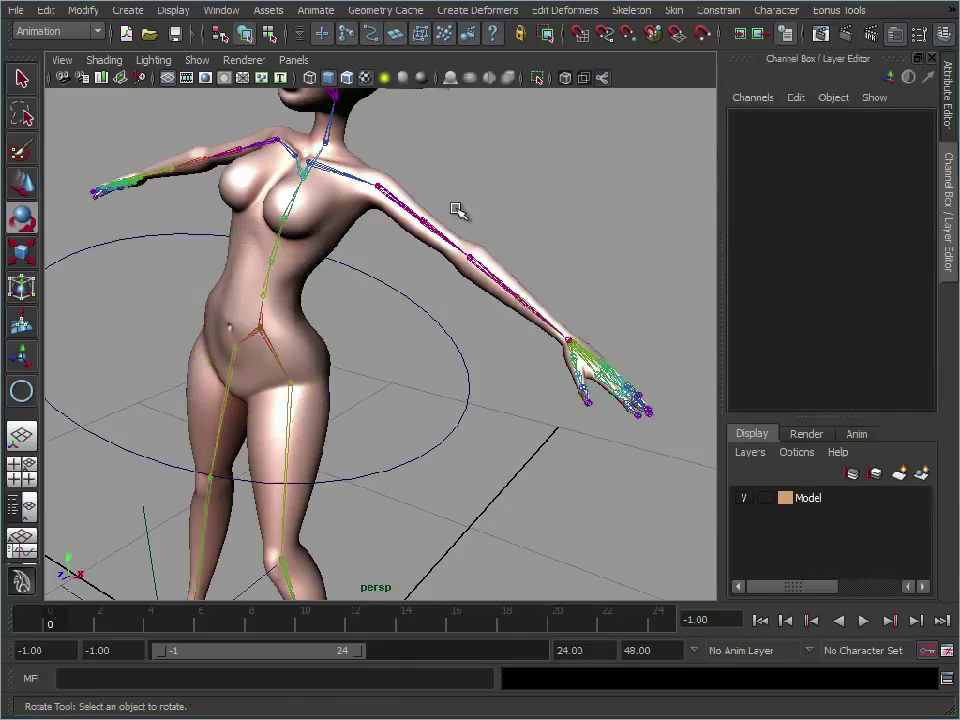
{"action": "left_click", "coordinate": [462, 405]}
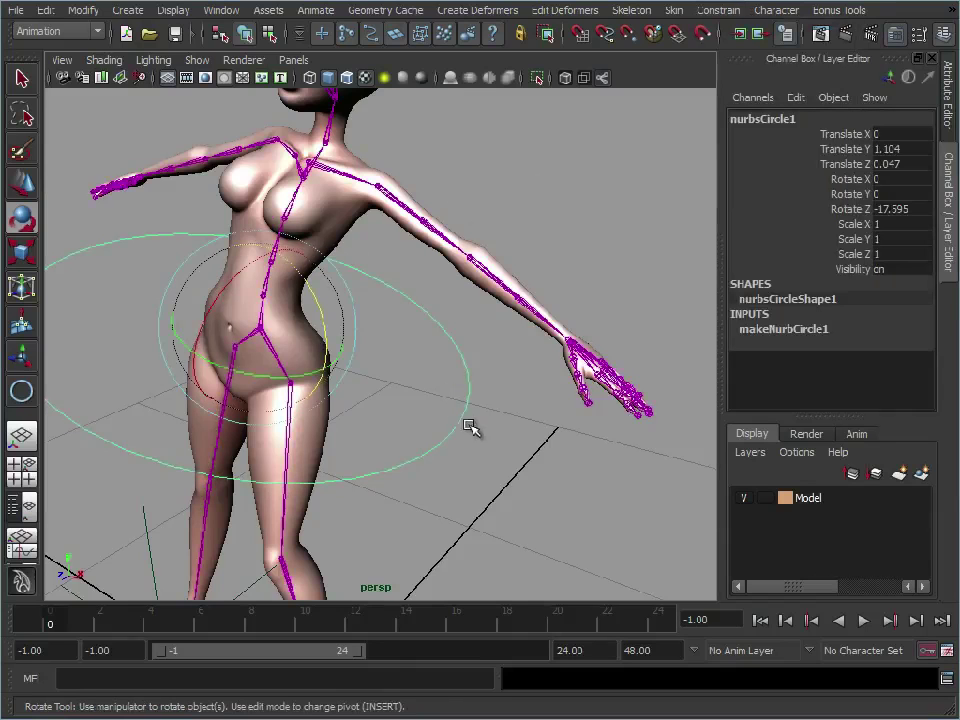
{"action": "left_click_drag", "start_coordinate": [243, 318], "coordinate": [282, 250]}
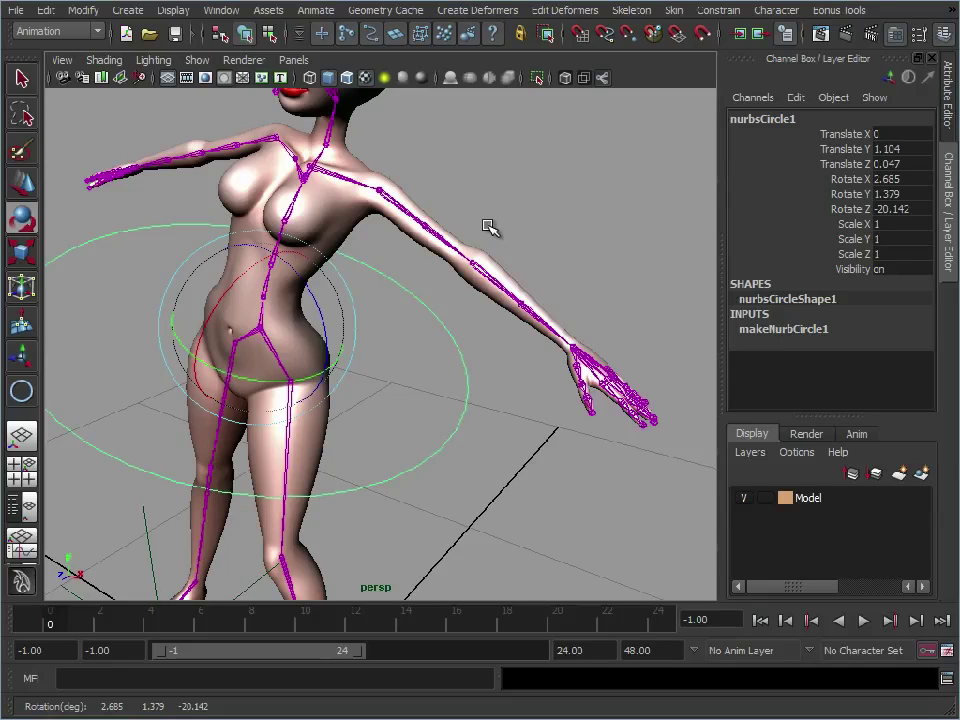
{"action": "right_click_drag", "start_coordinate": [568, 435], "coordinate": [443, 409], "text": "alt"}
{"action": "middle_click_drag", "start_coordinate": [464, 370], "coordinate": [495, 325], "text": "alt"}
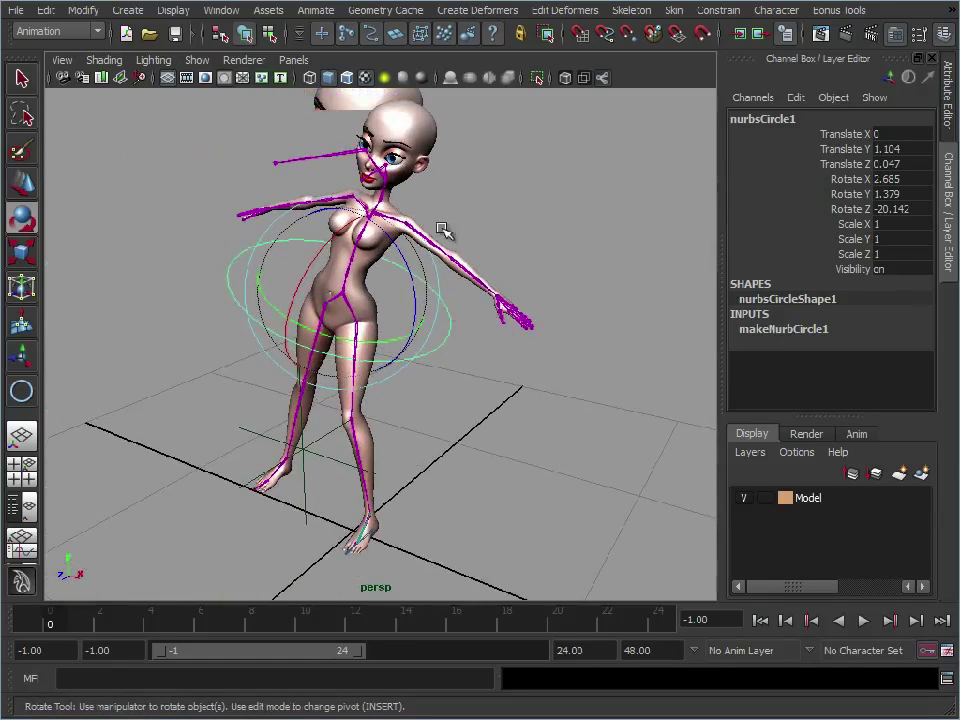
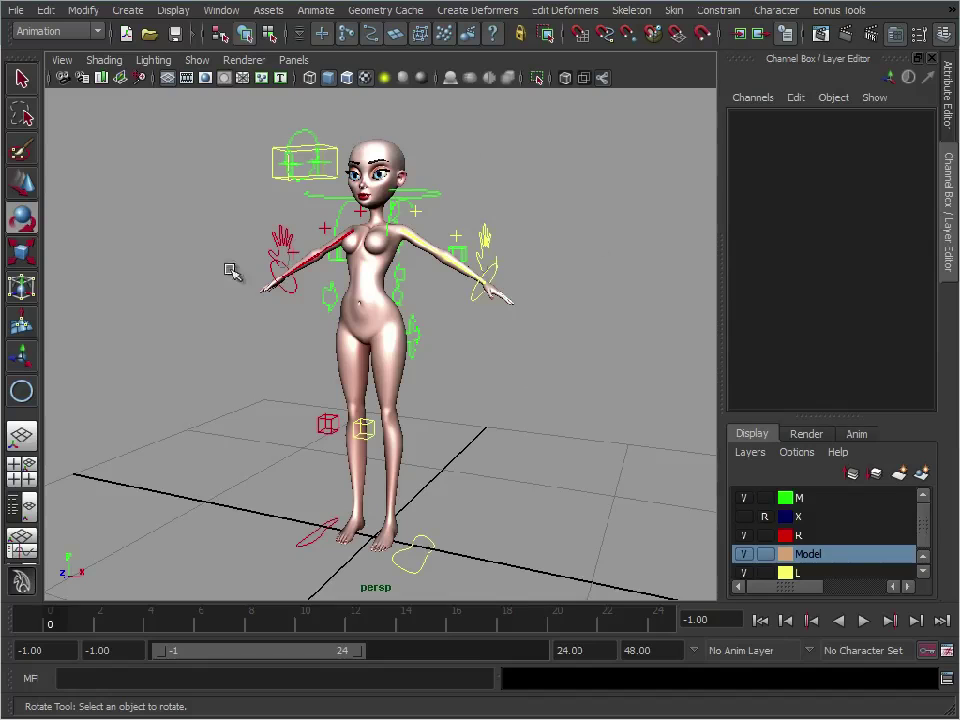
- Select the left foot control of the finished rig, examine its channels, and deselect it
{"action": "left_click_drag", "start_coordinate": [500, 290], "coordinate": [480, 295], "text": "alt"}
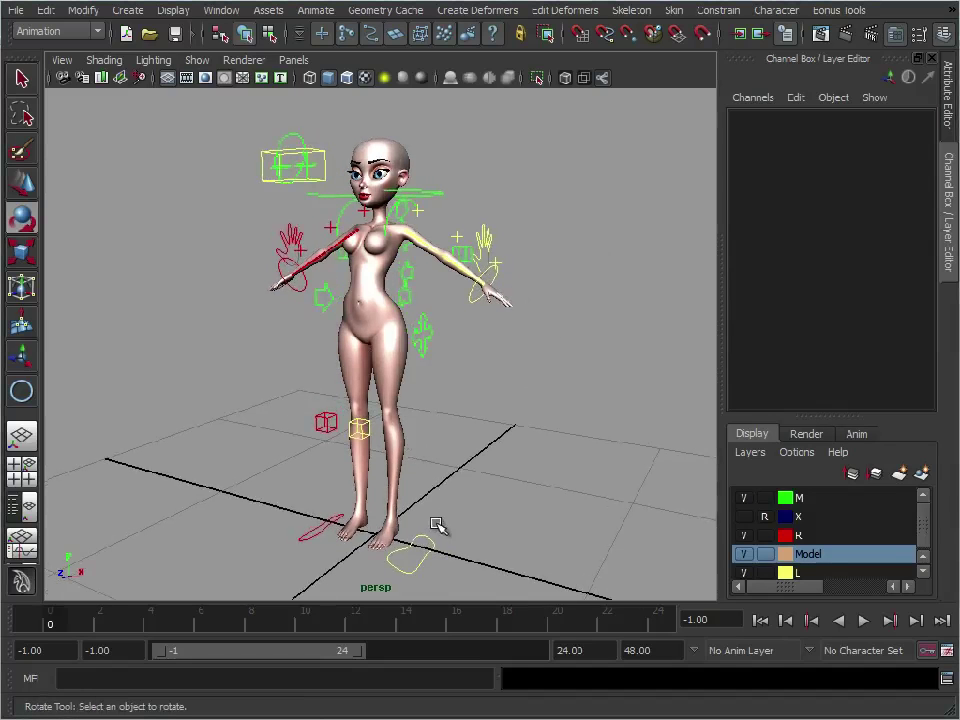
{"action": "left_click", "coordinate": [413, 573]}
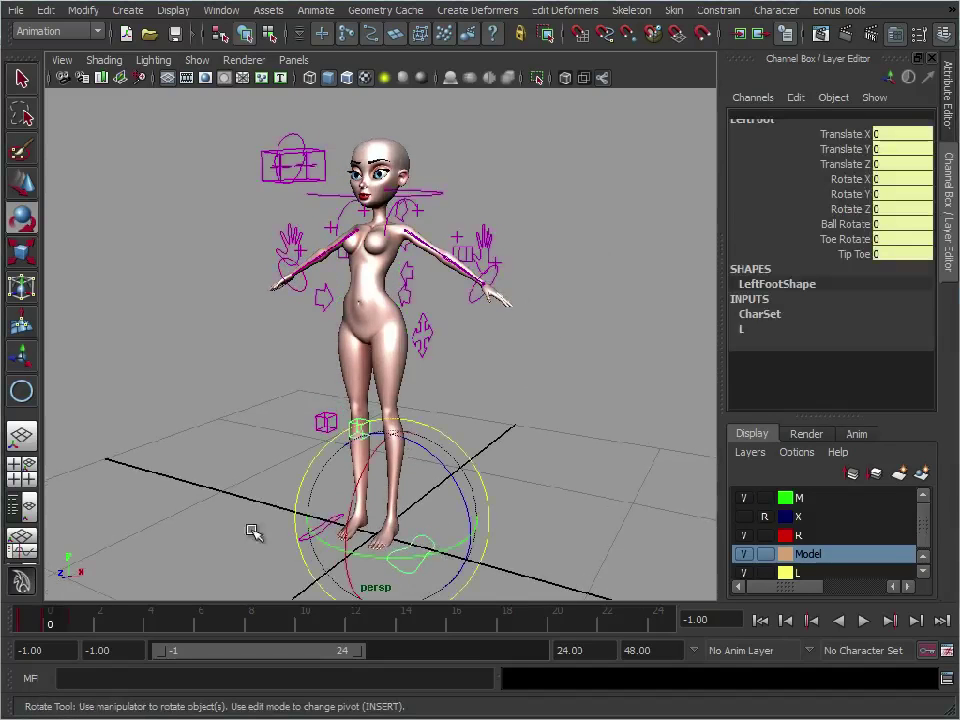
{"action": "left_click", "coordinate": [315, 565]}
{"action": "left_click", "coordinate": [493, 462]}
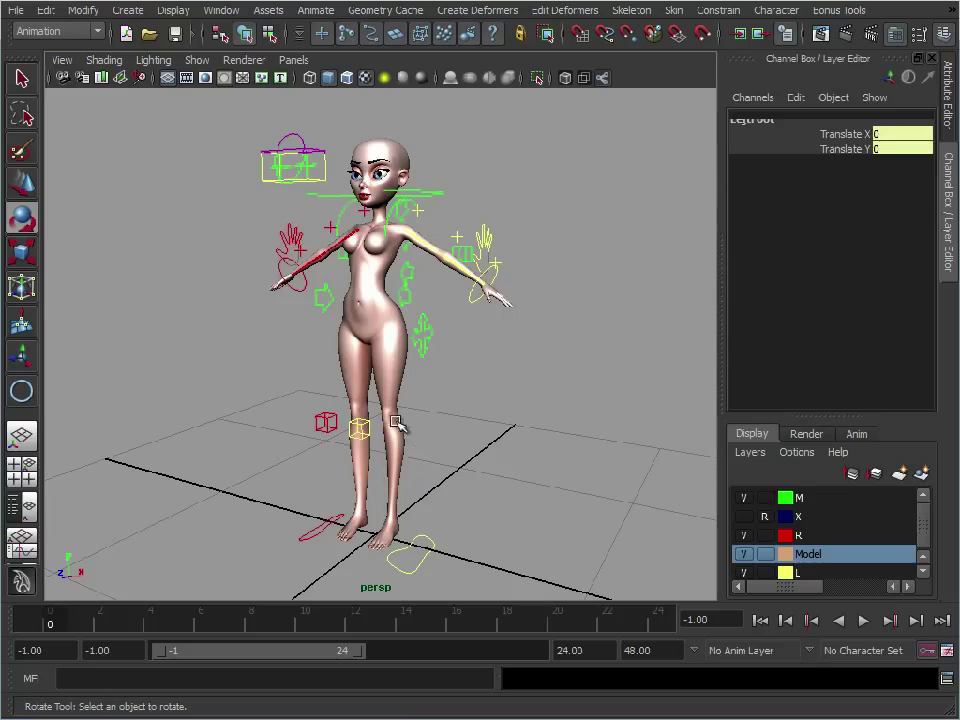
- Select the left foot control, raise it slightly to test the leg, and undo the move
{"action": "middle_click_drag", "start_coordinate": [424, 511], "coordinate": [446, 425], "text": "alt"}
{"action": "right_click_drag", "start_coordinate": [446, 425], "coordinate": [467, 473], "text": "alt"}
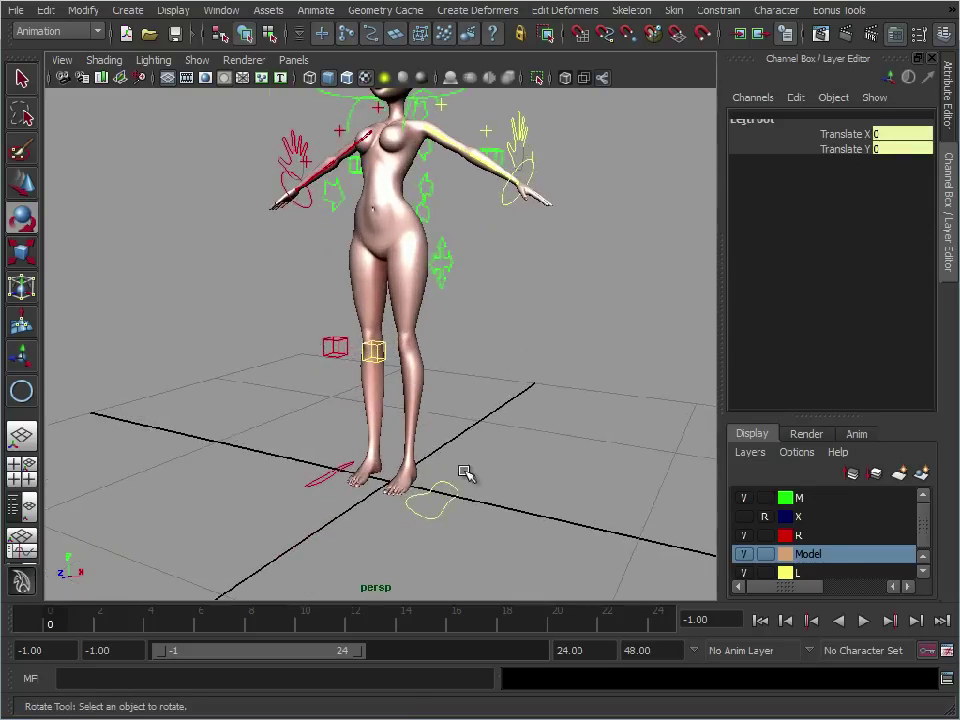
{"action": "left_click", "coordinate": [458, 494]}
{"action": "key", "text": "w"}
{"action": "mouse_move", "coordinate": [416, 468]}
{"action": "left_mouse_down"}
{"action": "mouse_move", "coordinate": [400, 425]}
{"action": "mouse_move", "coordinate": [415, 455]}
{"action": "mouse_move", "coordinate": [424, 443]}
{"action": "mouse_move", "coordinate": [418, 448]}
{"action": "left_mouse_up"}
{"action": "key", "text": "ctrl+z"}
- Set the left foot control's Ball Rotate channel to about 23.8 to test the foot roll
{"action": "left_click_drag", "start_coordinate": [472, 372], "coordinate": [441, 381], "text": "alt"}
{"action": "middle_click_drag", "start_coordinate": [441, 381], "coordinate": [446, 363], "text": "alt"}
{"action": "right_click_drag", "start_coordinate": [446, 363], "coordinate": [466, 372], "text": "alt"}
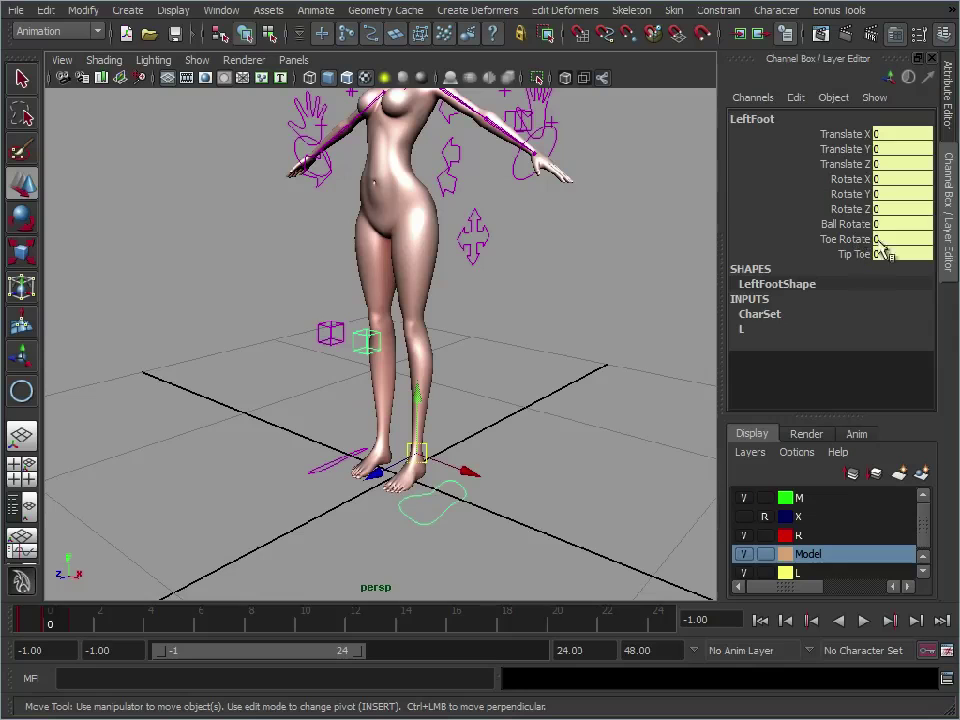
{"action": "middle_click_drag", "start_coordinate": [394, 438], "coordinate": [385, 386], "text": "alt"}
{"action": "right_click_drag", "start_coordinate": [385, 386], "coordinate": [415, 400], "text": "alt"}
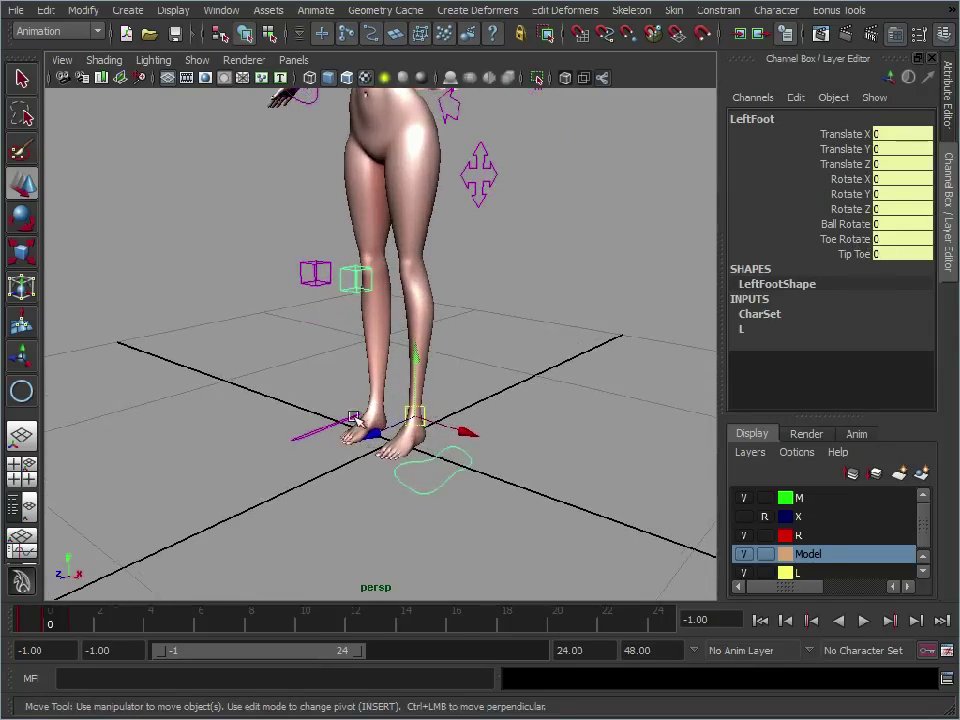
{"action": "middle_click_drag", "start_coordinate": [414, 453], "coordinate": [418, 437], "text": "alt"}
{"action": "right_click_drag", "start_coordinate": [418, 437], "coordinate": [470, 411], "text": "alt"}
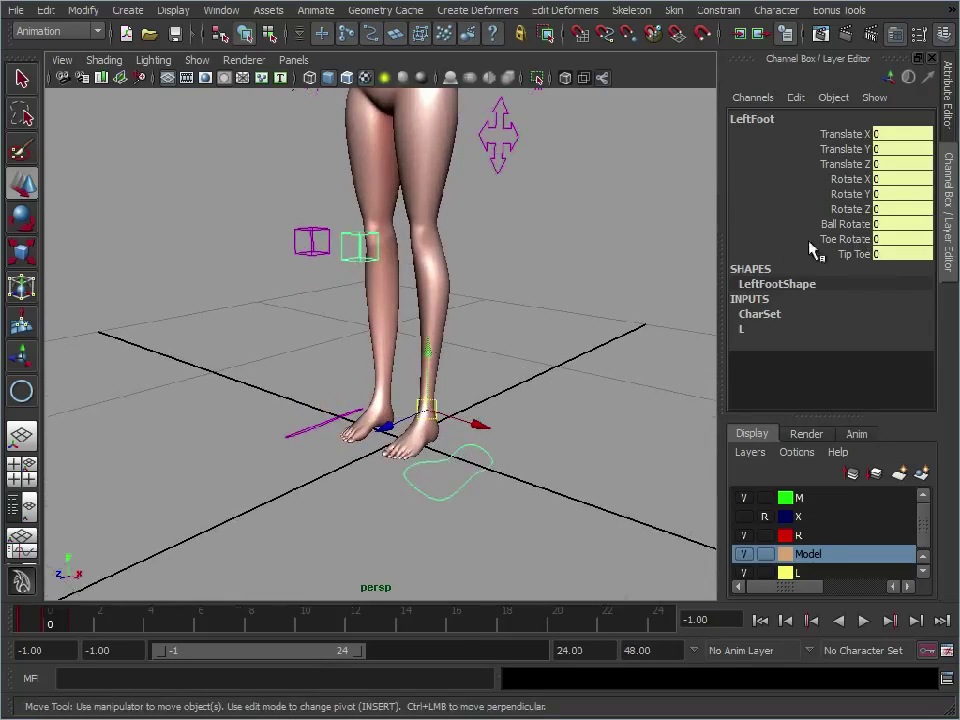
{"action": "left_click", "coordinate": [840, 226]}
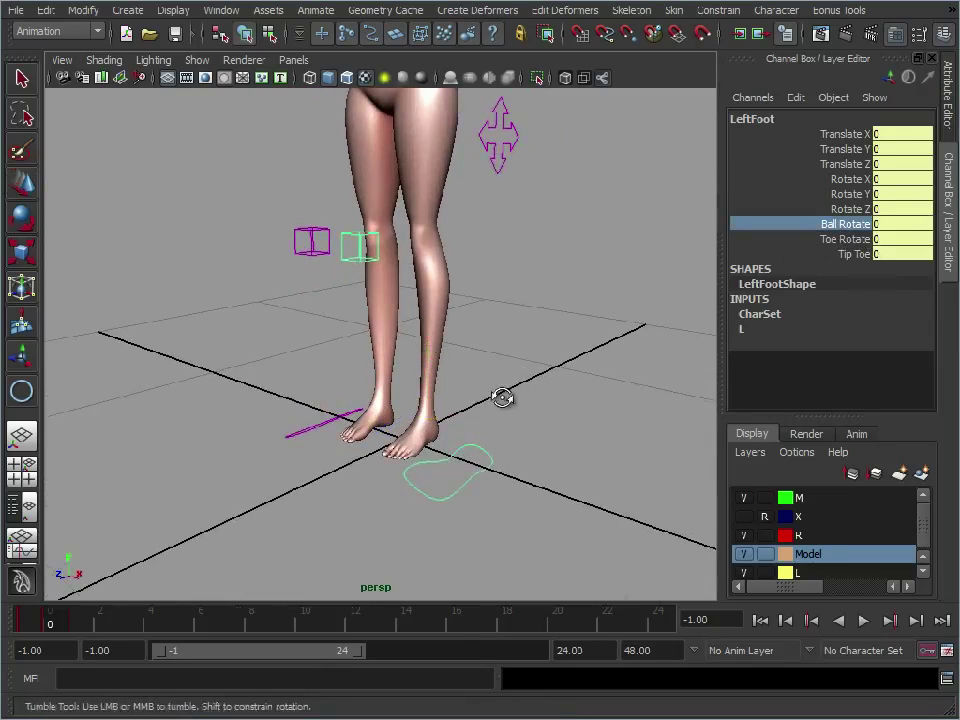
{"action": "left_click_drag", "start_coordinate": [501, 396], "coordinate": [540, 390], "text": "alt"}
{"action": "left_click_drag", "start_coordinate": [495, 433], "coordinate": [504, 445], "text": "alt"}
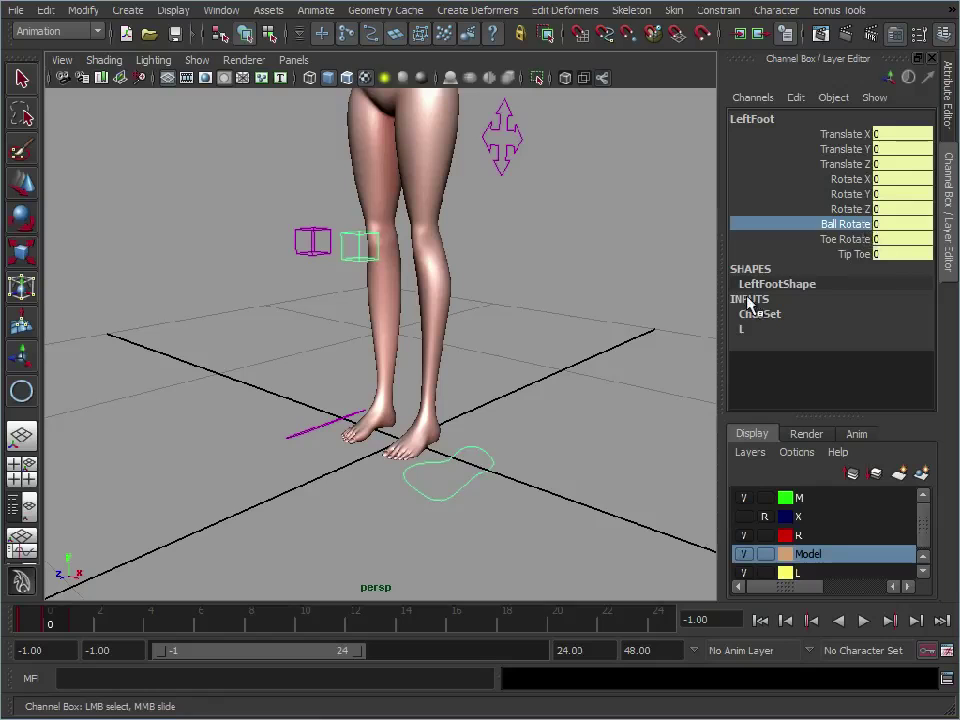
{"action": "left_click_drag", "start_coordinate": [420, 455], "coordinate": [566, 283], "text": "alt"}
{"action": "middle_click_drag", "start_coordinate": [625, 273], "coordinate": [716, 273]}
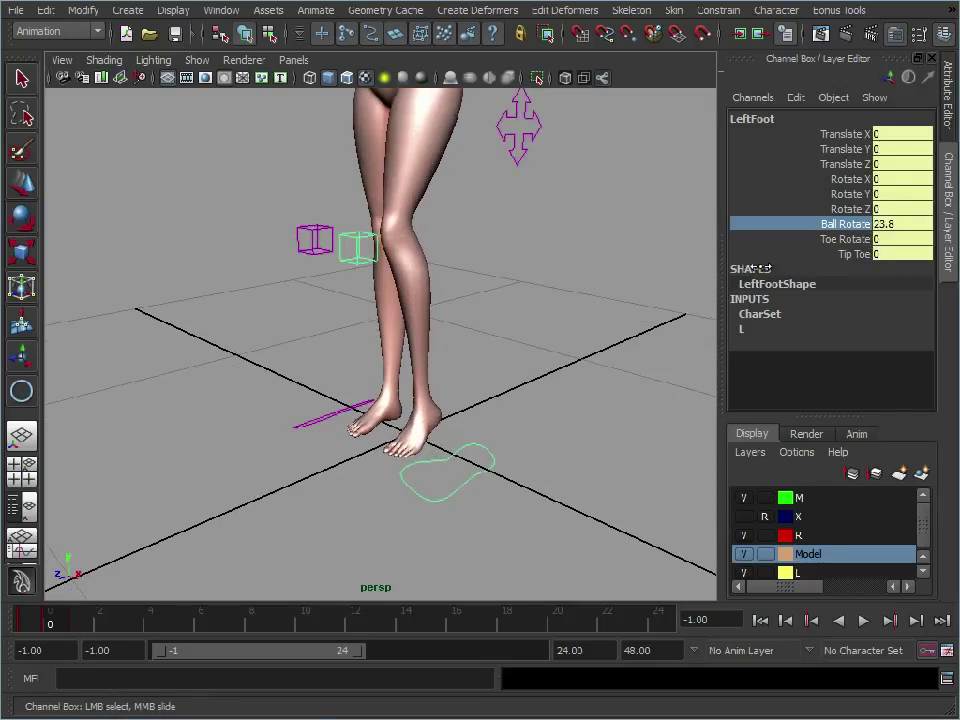
- Undo the Ball Rotate change, and test the left foot's Toe Rotate channel, reverting it as well
{"action": "key", "text": "ctrl+z"}
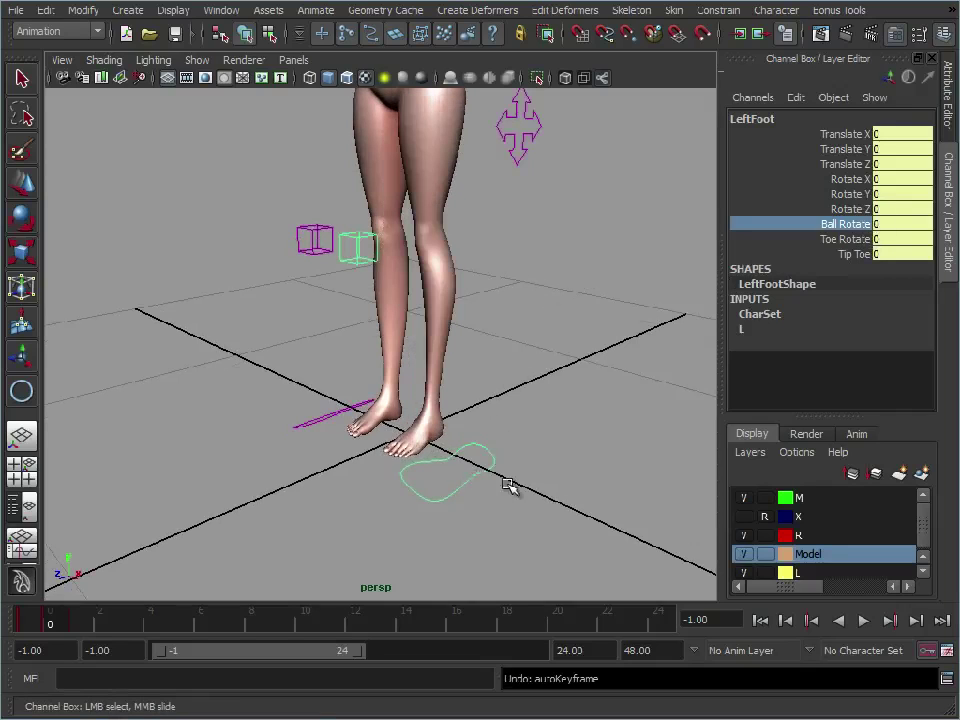
{"action": "left_click", "coordinate": [836, 240]}
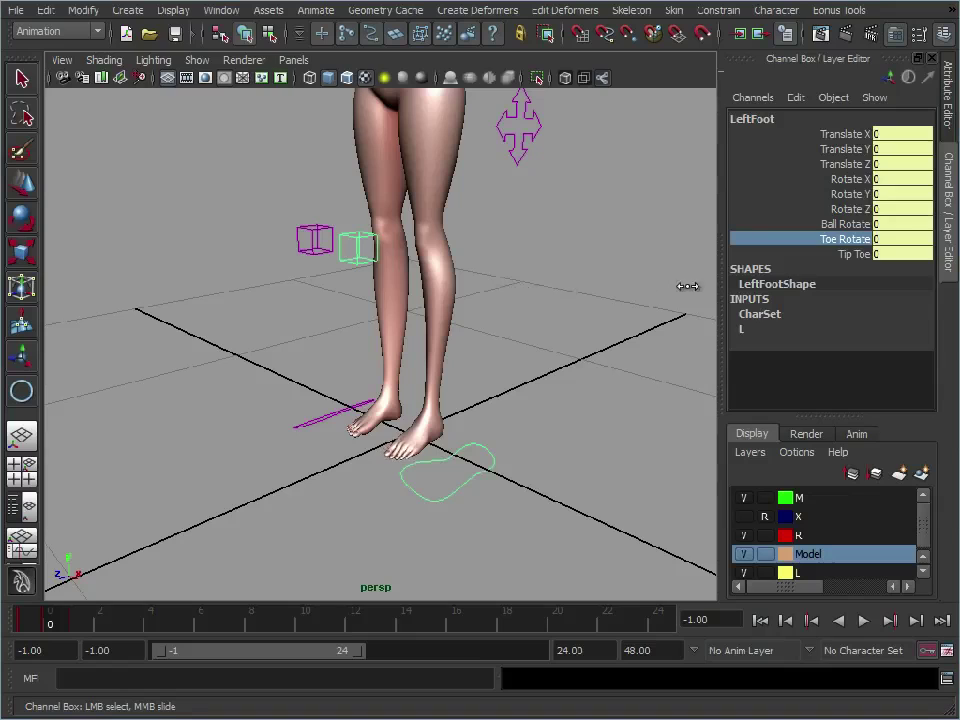
{"action": "middle_click_drag", "start_coordinate": [458, 295], "coordinate": [403, 281]}
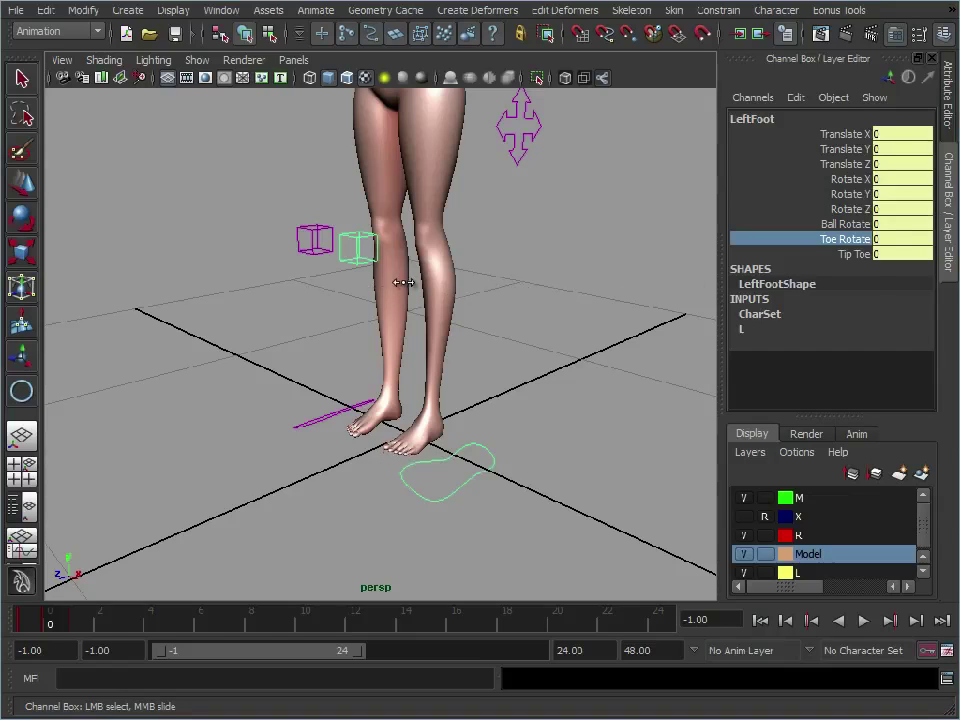
{"action": "key", "text": "ctrl+z"}
- Test the left foot control's Tip Toe channel and undo the change
{"action": "left_click", "coordinate": [782, 254]}
{"action": "middle_click_drag", "start_coordinate": [782, 260], "coordinate": [606, 285]}
{"action": "key", "text": "ctrl+z"}
- Select the left knee position control for moving and examine its channels, ending with the upper body in view
{"action": "left_click_drag", "start_coordinate": [517, 279], "coordinate": [402, 330], "text": "alt"}
{"action": "left_click", "coordinate": [370, 276]}
{"action": "key", "text": "w"}
{"action": "middle_click_drag", "start_coordinate": [513, 279], "coordinate": [494, 322], "text": "alt"}
{"action": "middle_click_drag", "start_coordinate": [350, 203], "coordinate": [338, 293], "text": "alt"}
{"action": "mouse_move", "coordinate": [438, 325]}
{"action": "left_mouse_down", "text": "alt"}
{"action": "mouse_move", "coordinate": [467, 321]}
{"action": "mouse_move", "coordinate": [452, 313]}
{"action": "mouse_move", "coordinate": [430, 330]}
{"action": "left_mouse_up", "text": "alt"}
{"action": "right_click_drag", "start_coordinate": [445, 330], "coordinate": [530, 345], "text": "alt"}
{"action": "middle_click_drag", "start_coordinate": [442, 277], "coordinate": [477, 344], "text": "alt"}
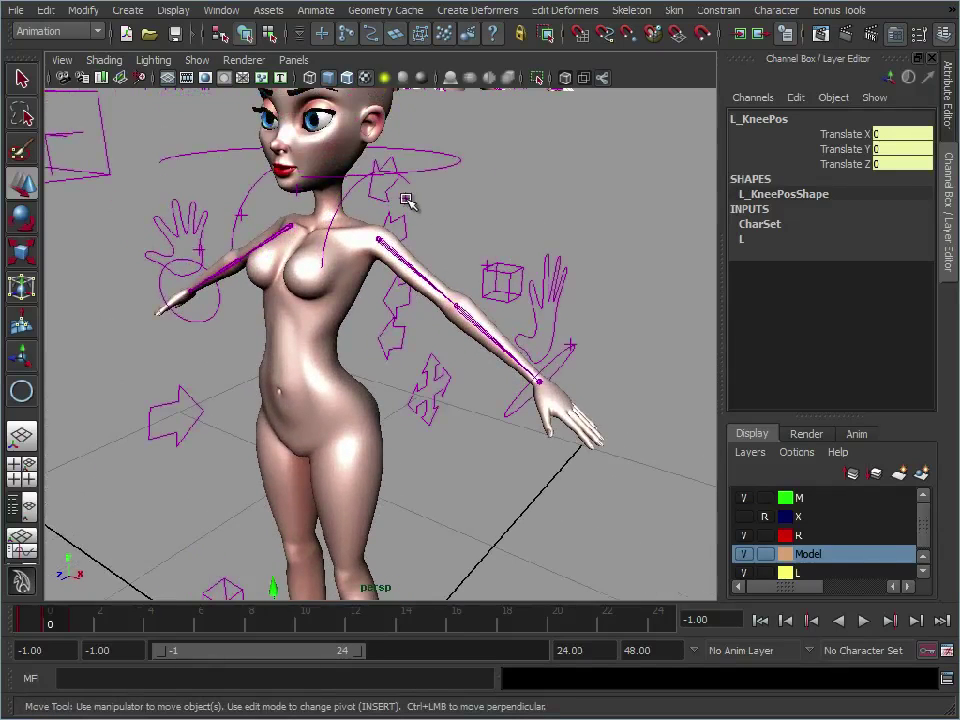
- Select the left shoulder control joint, rotate it to test the FK arm, and undo the rotation
{"action": "left_click", "coordinate": [405, 198]}
{"action": "left_click_drag", "start_coordinate": [405, 198], "coordinate": [437, 231], "text": "alt"}
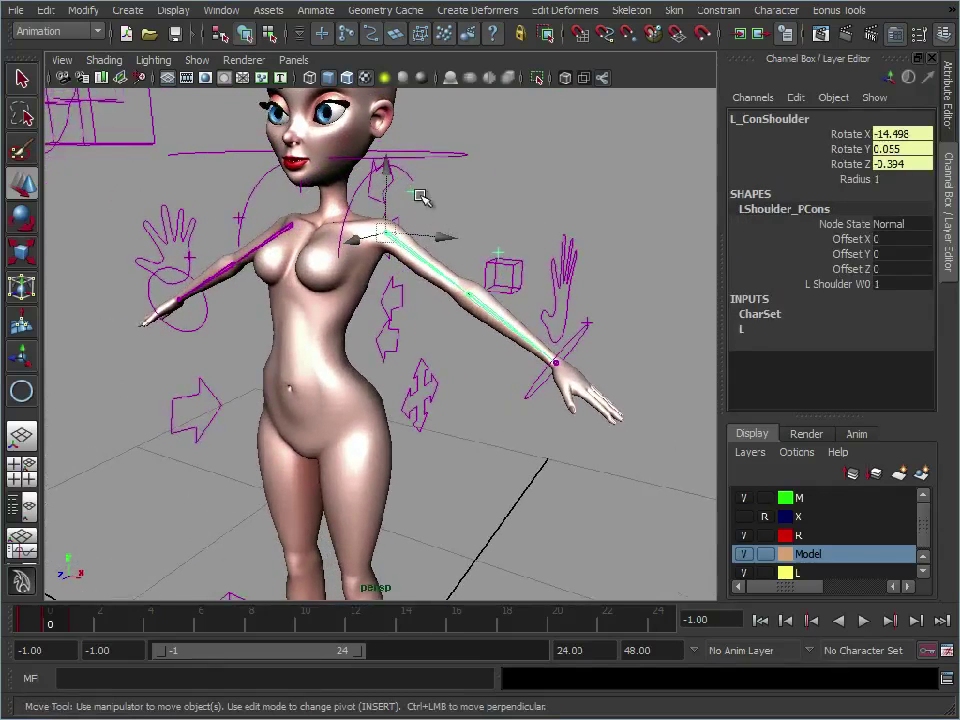
{"action": "key", "text": "e"}
{"action": "left_click_drag", "start_coordinate": [429, 221], "coordinate": [372, 220]}
{"action": "key", "text": "ctrl+z"}
{"action": "key", "text": "z"}
{"action": "key", "text": "z"}
- Select the left arm IK control at the wrist, try moving it, and undo the move
{"action": "left_click_drag", "start_coordinate": [686, 364], "coordinate": [540, 372], "text": "alt"}
{"action": "left_click", "coordinate": [549, 360]}
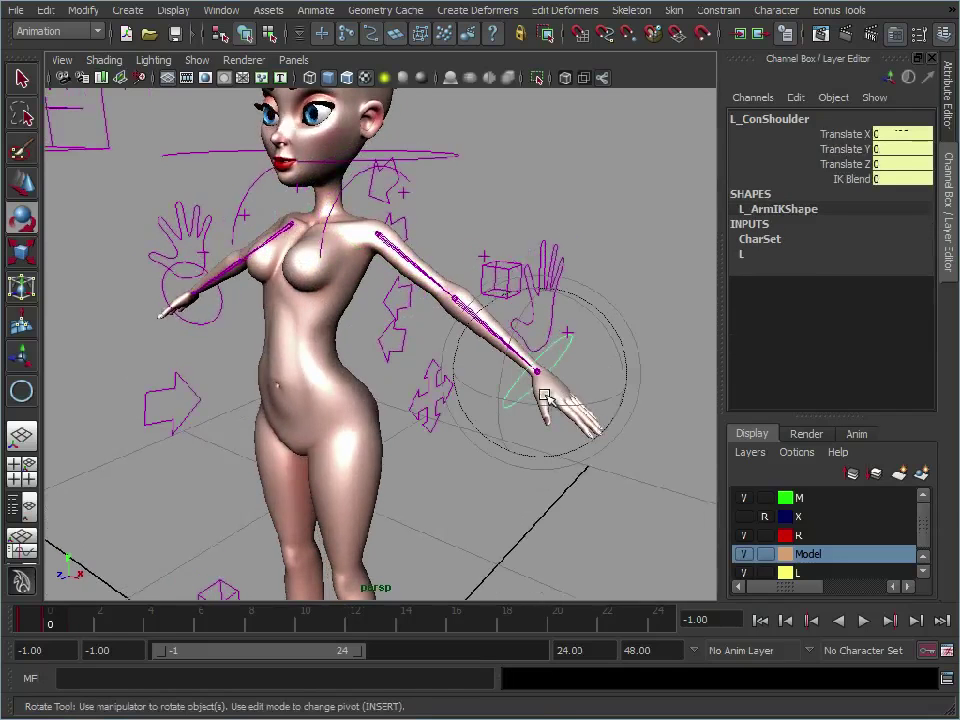
{"action": "key", "text": "w"}
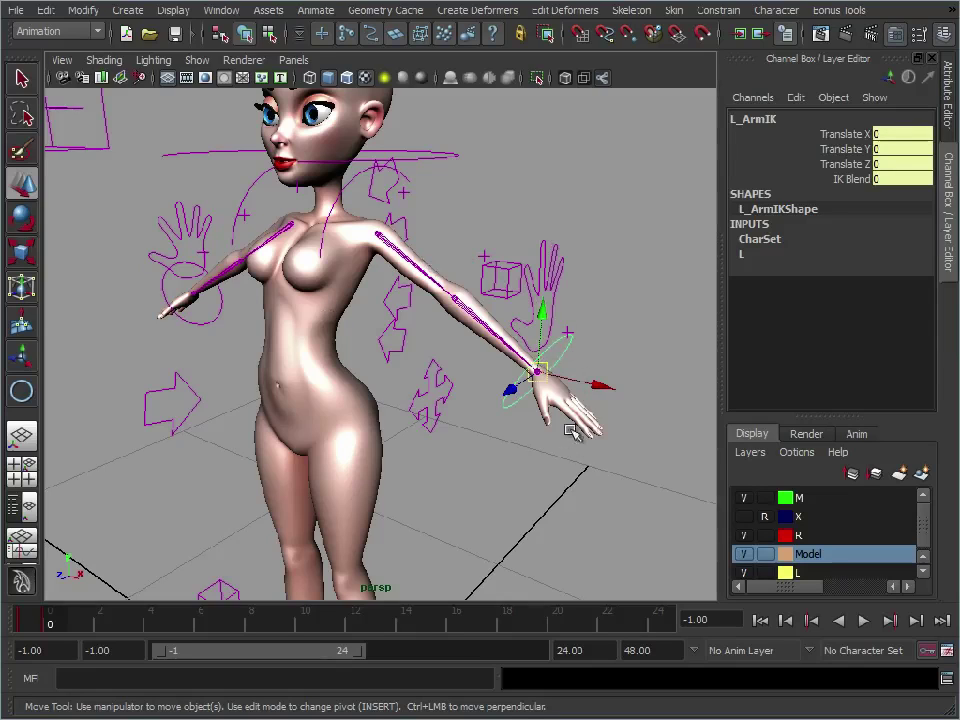
{"action": "left_click_drag", "start_coordinate": [540, 373], "coordinate": [509, 343]}
{"action": "key", "text": "ctrl+z"}
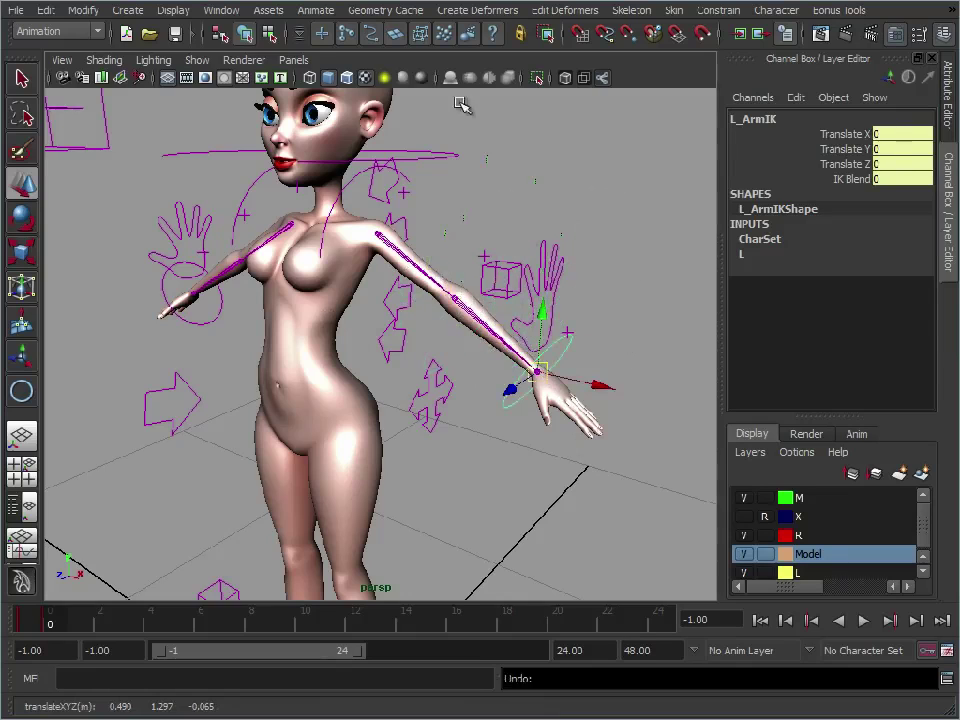
- Open the IK/FK Keys commands as a floating window and place it over the viewport beside the channel list
{"action": "left_click", "coordinate": [315, 10]}
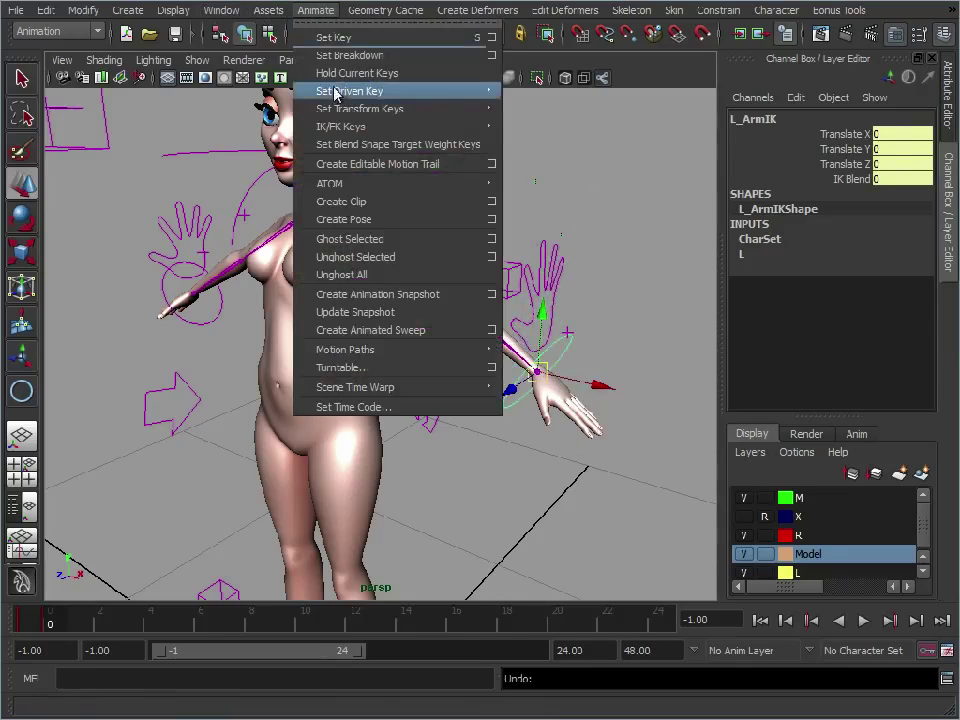
{"action": "mouse_move", "coordinate": [325, 124]}
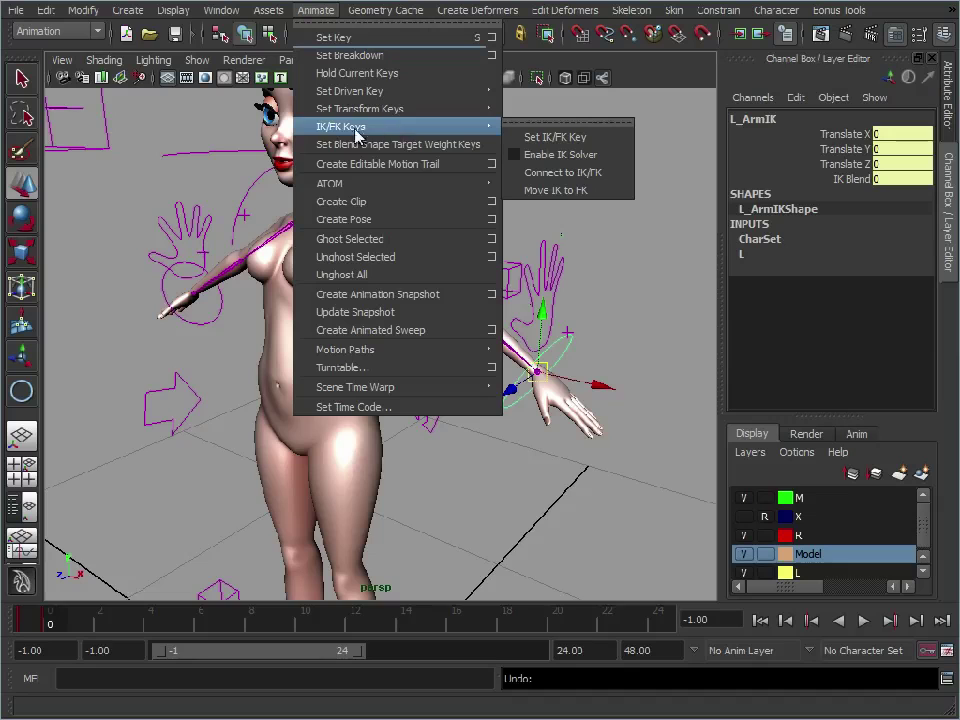
{"action": "left_click", "coordinate": [531, 122]}
{"action": "left_click_drag", "start_coordinate": [565, 115], "coordinate": [711, 81]}
{"action": "middle_click_drag", "start_coordinate": [540, 395], "coordinate": [478, 385], "text": "alt"}
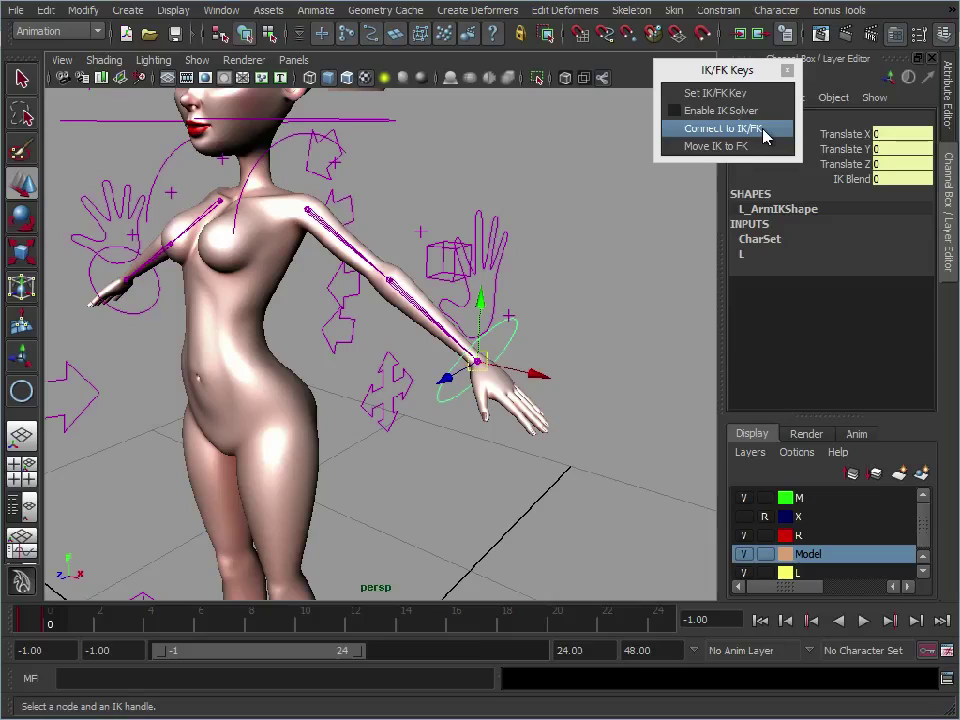
{"action": "left_click_drag", "start_coordinate": [720, 70], "coordinate": [612, 108]}
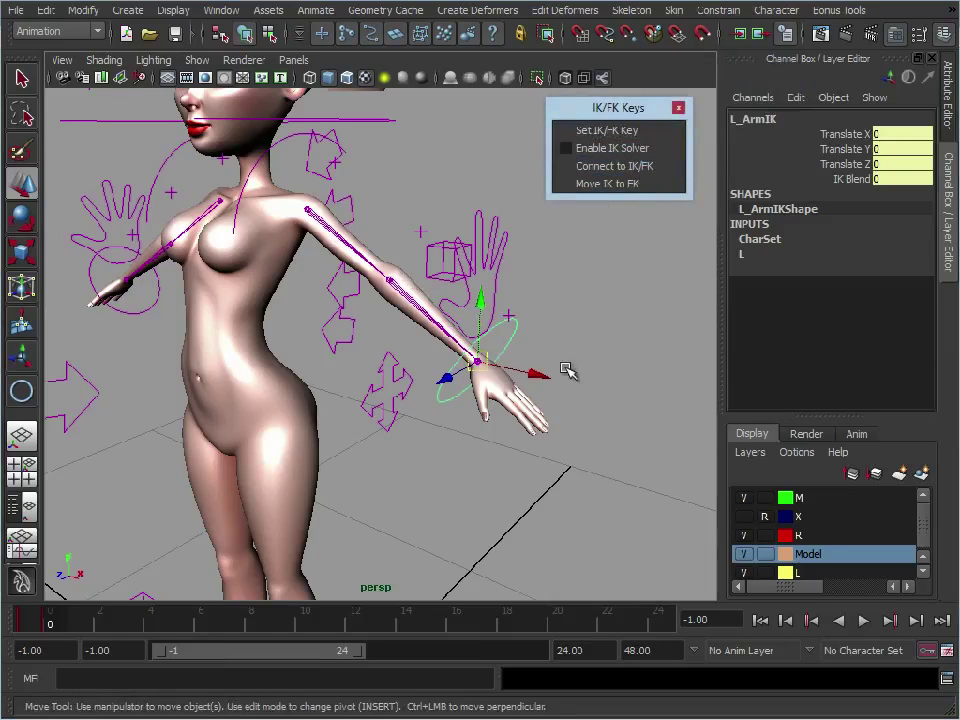
- Enable the IK solver for the left arm and move its IK control to about -0.112, 0.035, 0.048
{"action": "left_click_drag", "start_coordinate": [411, 244], "coordinate": [508, 316], "text": "alt"}
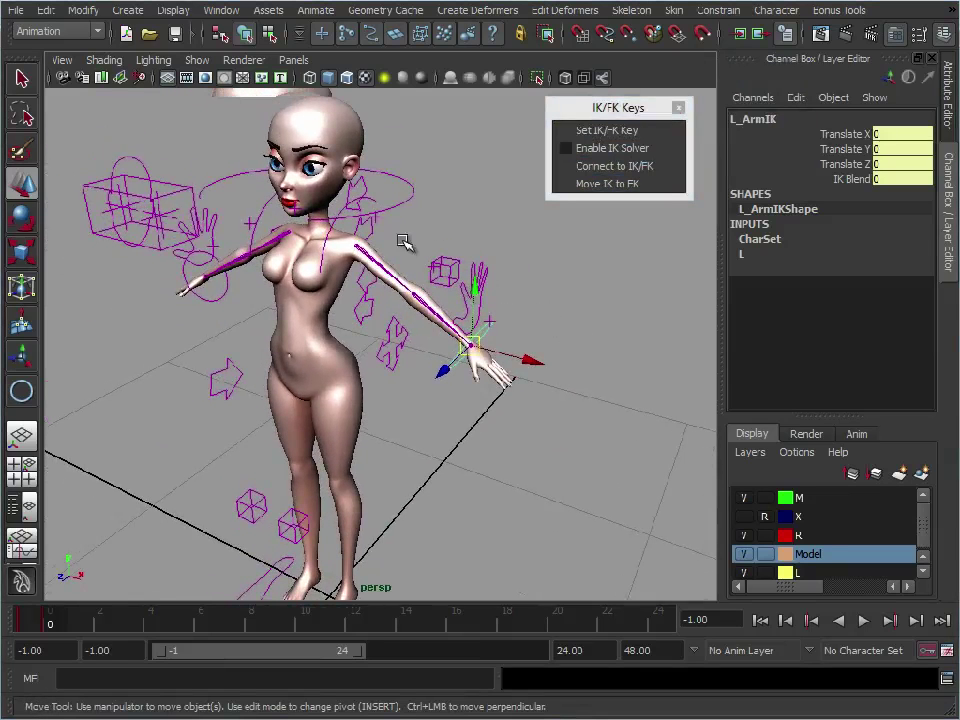
{"action": "left_click", "coordinate": [629, 150]}
{"action": "left_click_drag", "start_coordinate": [317, 489], "coordinate": [326, 436], "text": "alt"}
{"action": "right_click_drag", "start_coordinate": [326, 436], "coordinate": [385, 410], "text": "alt"}
{"action": "left_click_drag", "start_coordinate": [490, 329], "coordinate": [415, 313]}
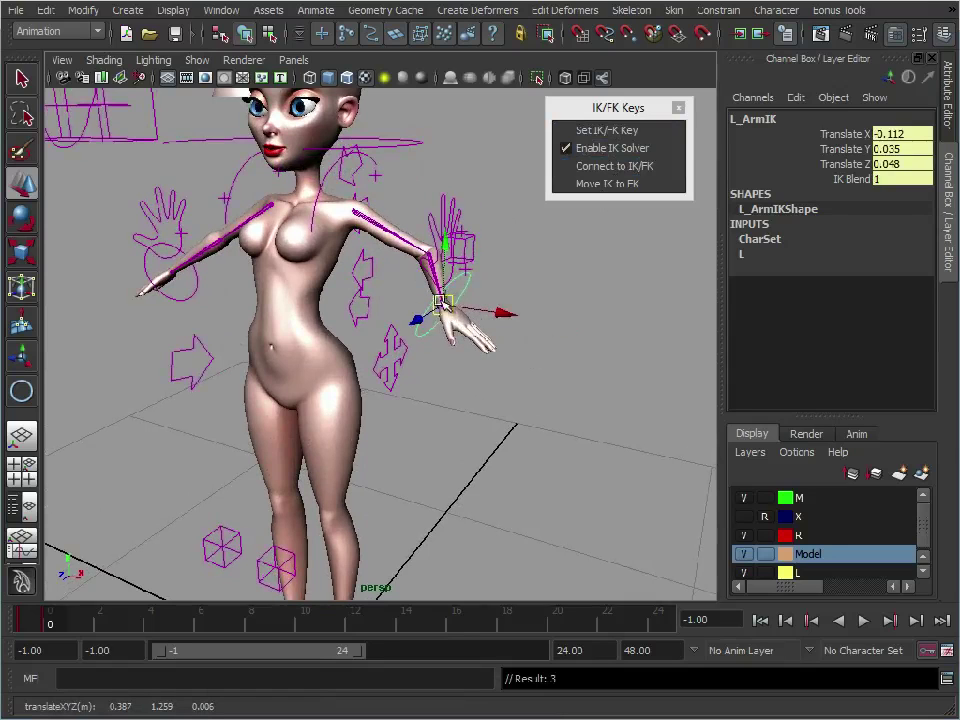
- Select the Move_Character control, shift the character's body to test the arm, and undo this and the arm IK move
{"action": "left_click", "coordinate": [372, 356]}
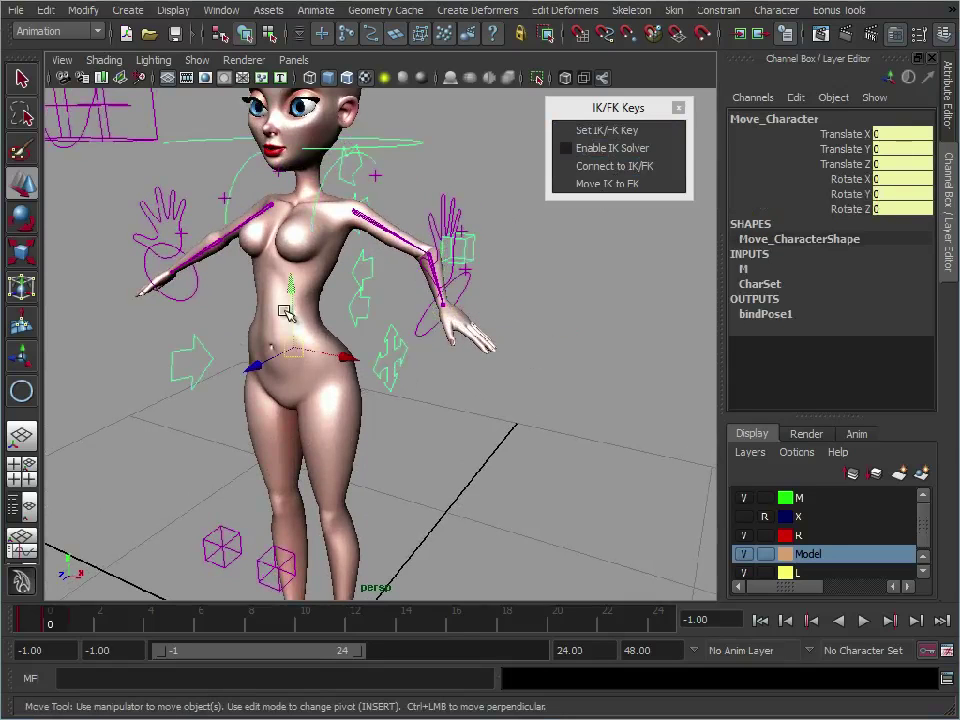
{"action": "left_click_drag", "start_coordinate": [283, 347], "coordinate": [258, 352]}
{"action": "key", "text": "ctrl+z"}
{"action": "key", "text": "ctrl+z"}
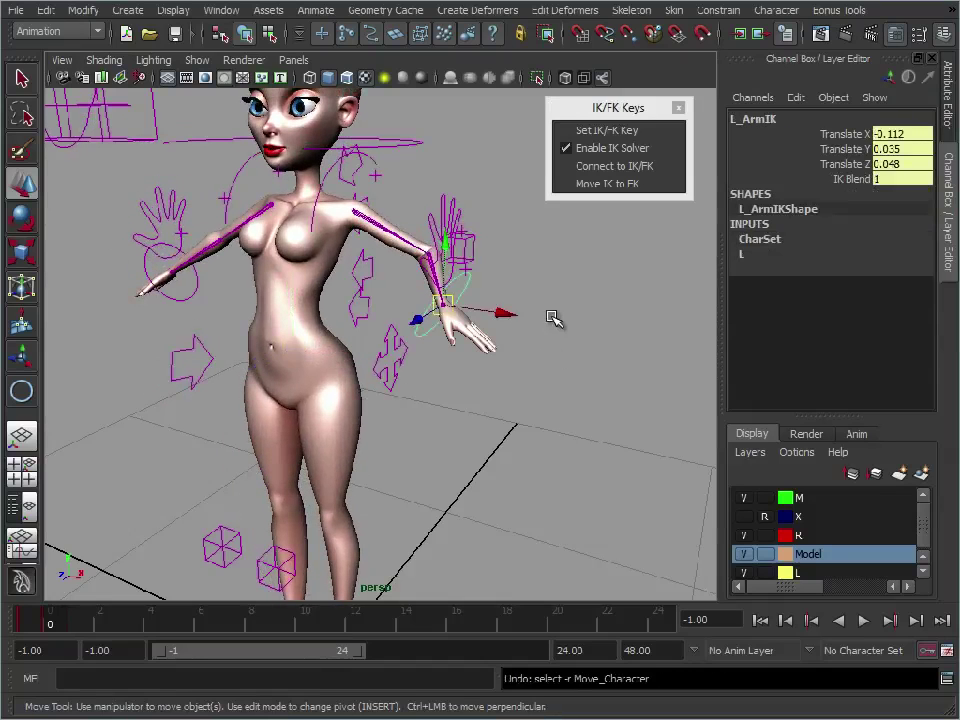
{"action": "key", "text": "ctrl+z"}
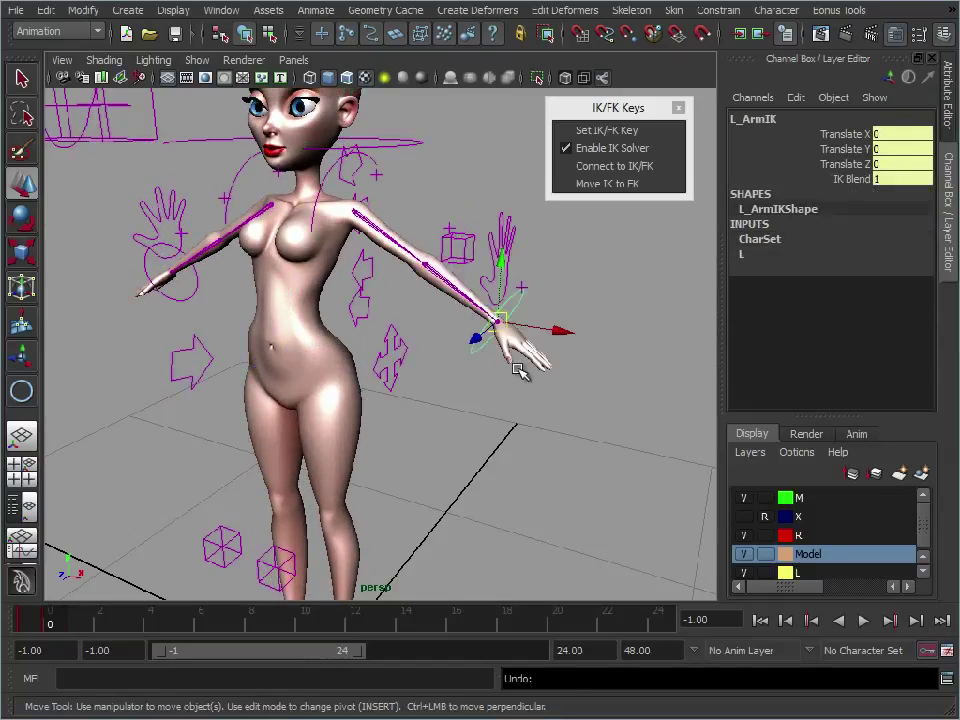
- Disable the left arm's IK solver, try moving the arm IK control, and undo the move
{"action": "left_click", "coordinate": [628, 148]}
{"action": "left_click_drag", "start_coordinate": [502, 338], "coordinate": [425, 277]}
{"action": "key", "text": "ctrl+z"}
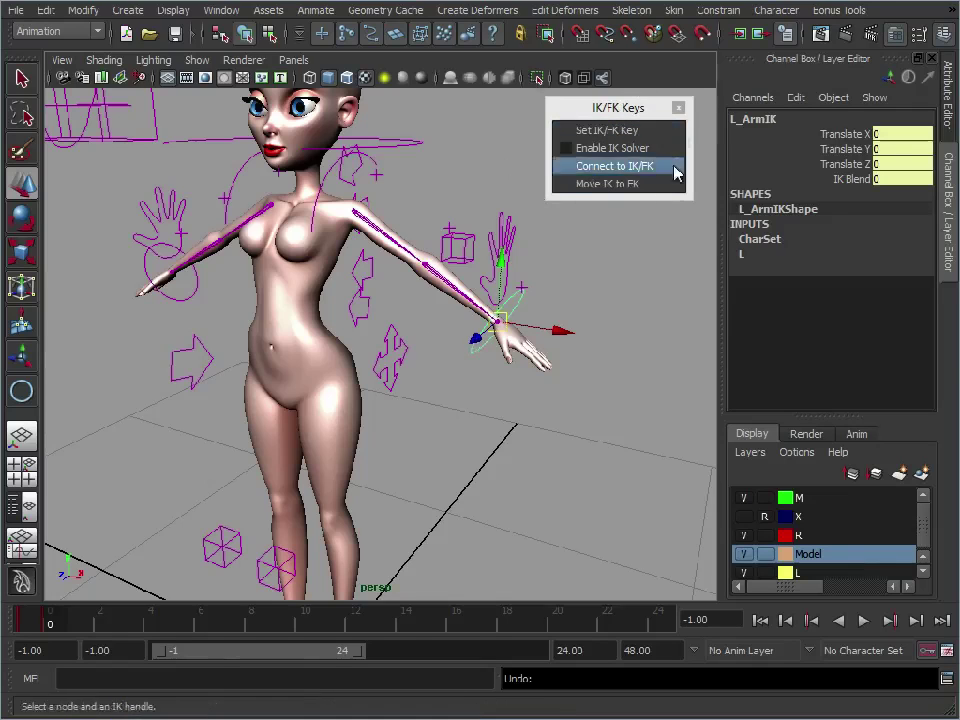
- Deselect the arm IK control and close the floating IK/FK Keys window
{"action": "left_click", "coordinate": [626, 110]}
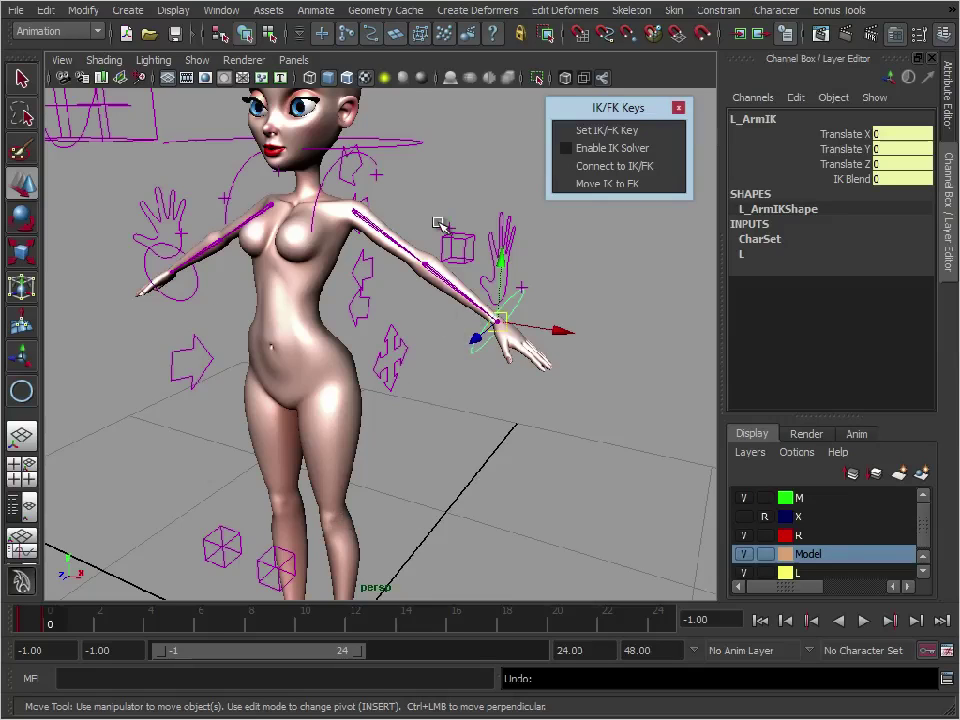
{"action": "left_click", "coordinate": [448, 182]}
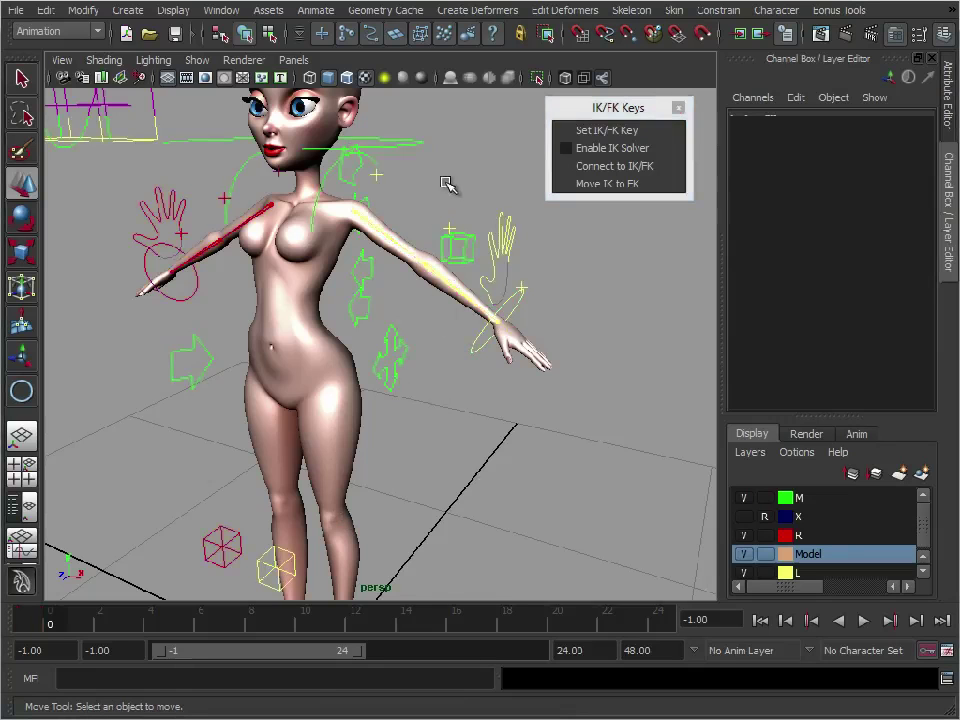
{"action": "right_click_drag", "start_coordinate": [553, 418], "coordinate": [409, 399], "text": "alt"}
{"action": "middle_click_drag", "start_coordinate": [409, 399], "coordinate": [417, 359], "text": "alt"}
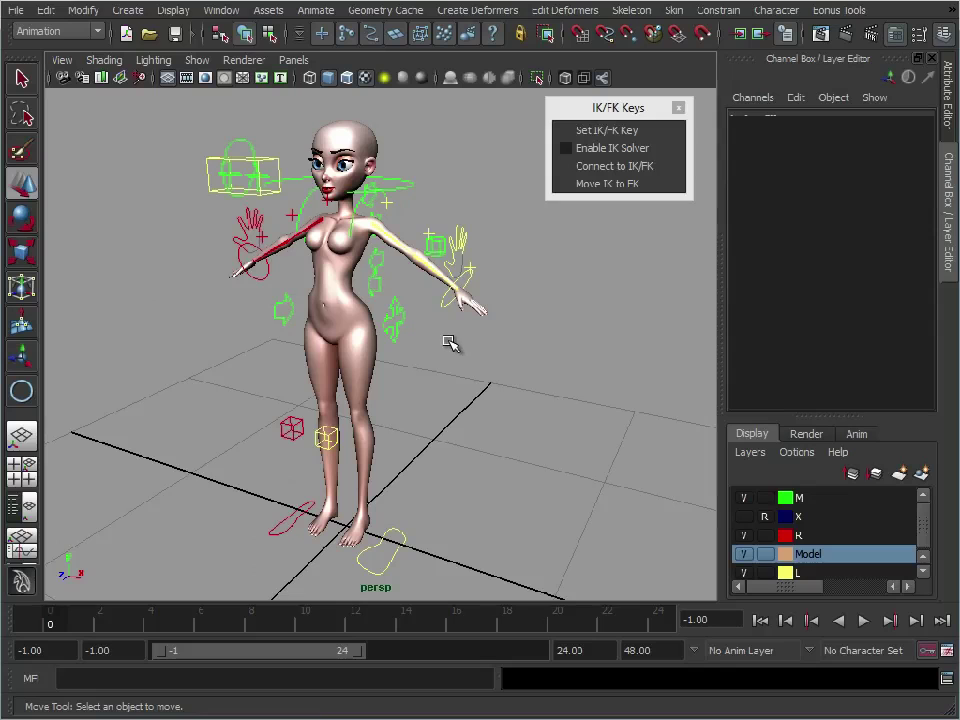
{"action": "left_click_drag", "start_coordinate": [282, 383], "coordinate": [360, 366], "text": "alt"}
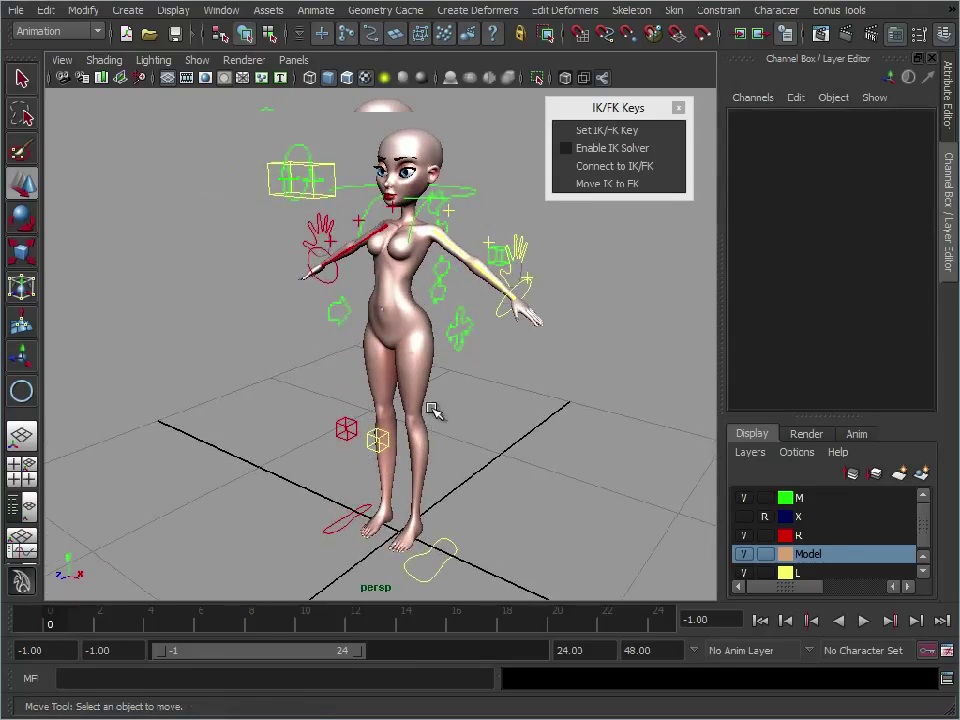
{"action": "right_click_drag", "start_coordinate": [339, 343], "coordinate": [400, 380], "text": "alt"}
{"action": "left_click", "coordinate": [679, 107]}
{"action": "right_click_drag", "start_coordinate": [456, 315], "coordinate": [384, 328], "text": "alt"}
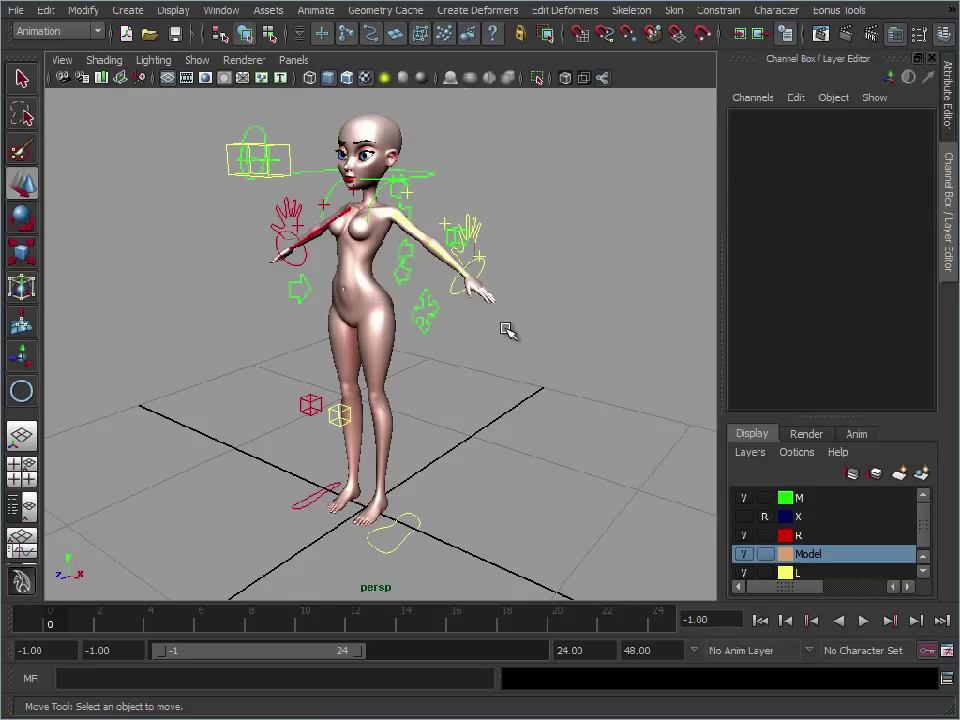
- Examine the finished rig's control curves around the whole body from several angles
{"action": "left_click_drag", "start_coordinate": [350, 432], "coordinate": [401, 427], "text": "alt"}
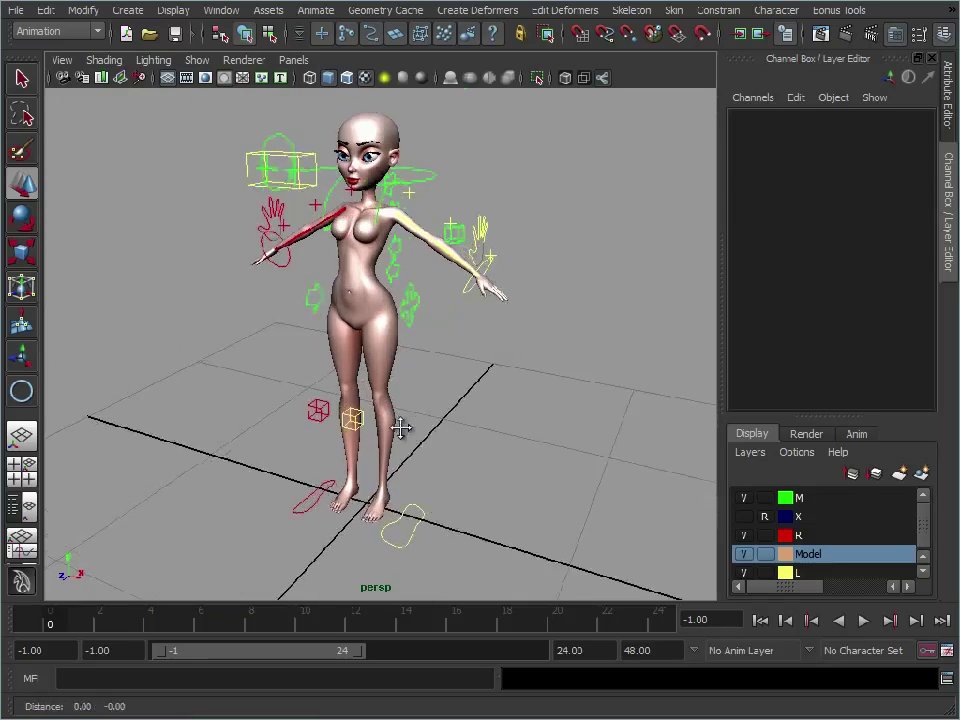
{"action": "middle_click_drag", "start_coordinate": [401, 427], "coordinate": [399, 454], "text": "alt"}
{"action": "right_click_drag", "start_coordinate": [399, 454], "coordinate": [468, 447], "text": "alt"}
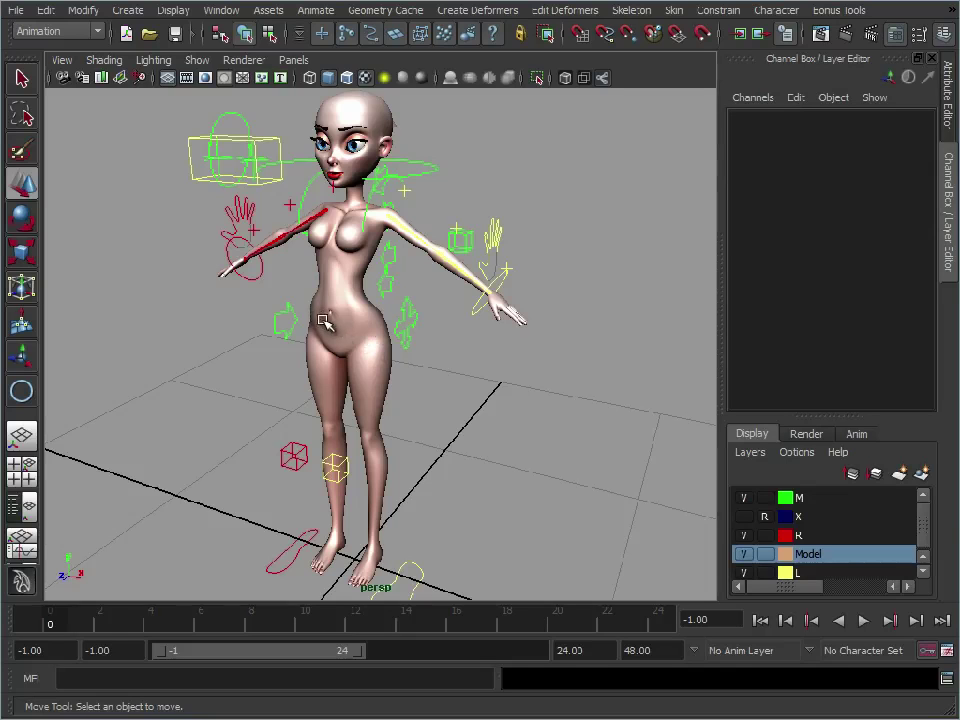
{"action": "middle_click_drag", "start_coordinate": [252, 366], "coordinate": [291, 372], "text": "alt"}
{"action": "right_click_drag", "start_coordinate": [291, 372], "coordinate": [396, 349], "text": "alt"}
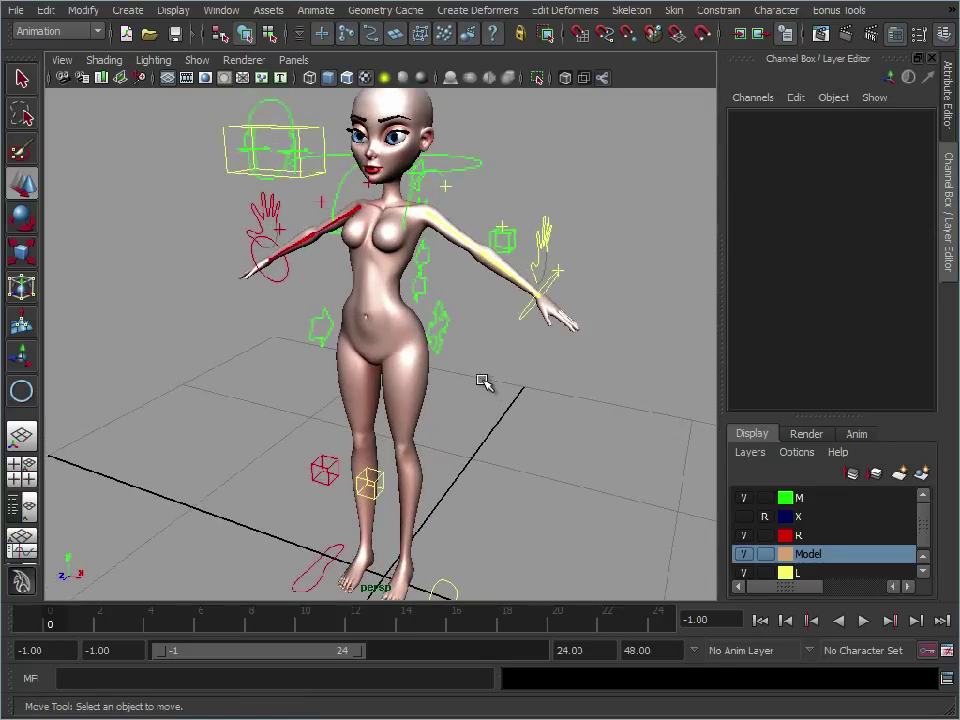
{"action": "mouse_move", "coordinate": [491, 390]}
{"action": "left_mouse_down", "text": "alt"}
{"action": "mouse_move", "coordinate": [356, 386]}
{"action": "mouse_move", "coordinate": [480, 370]}
{"action": "left_mouse_up", "text": "alt"}
{"action": "middle_click_drag", "start_coordinate": [394, 338], "coordinate": [404, 374], "text": "alt"}
{"action": "right_click_drag", "start_coordinate": [404, 374], "coordinate": [430, 362], "text": "alt"}
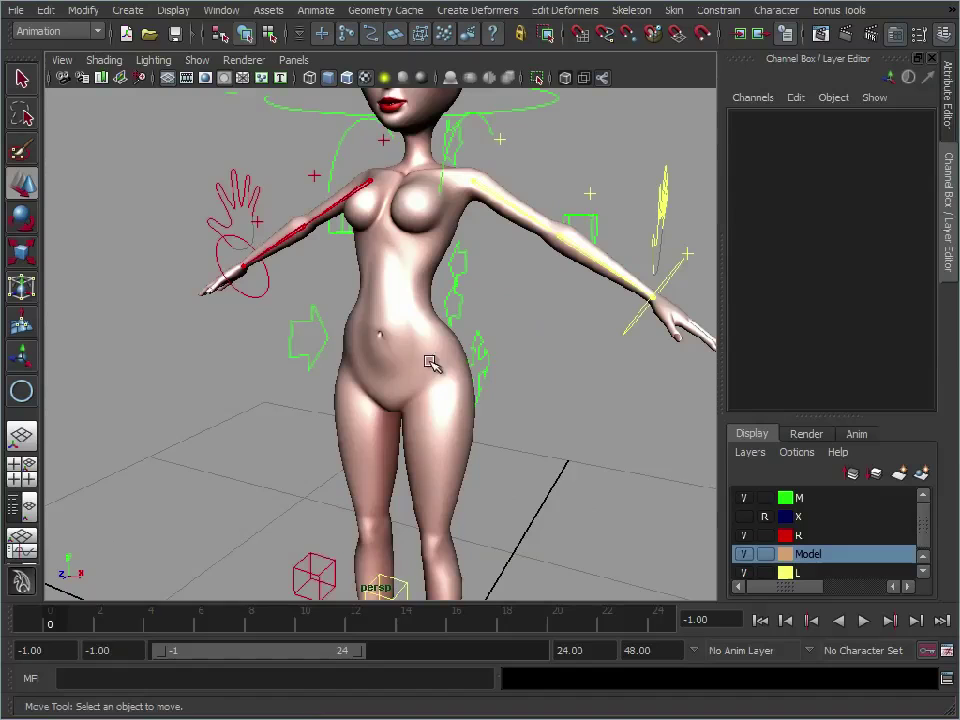
- Select the waist control arrow, rotate it to test the torso, and undo the rotation
{"action": "left_click", "coordinate": [300, 333]}
{"action": "key", "text": "e"}
{"action": "left_click_drag", "start_coordinate": [344, 301], "coordinate": [377, 326]}
{"action": "key", "text": "ctrl+z"}
- Select an upper arrow control behind the back and rotate it slightly to test the spine
{"action": "left_click_drag", "start_coordinate": [568, 418], "coordinate": [420, 390], "text": "alt"}
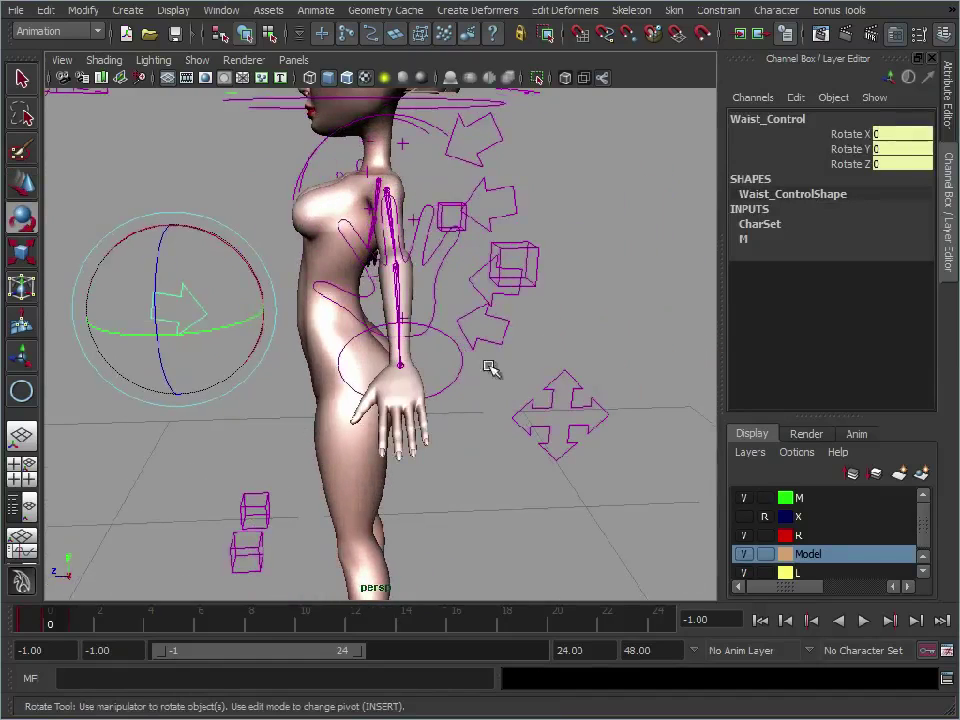
{"action": "left_click", "coordinate": [511, 195]}
{"action": "left_click_drag", "start_coordinate": [339, 246], "coordinate": [452, 248], "text": "alt"}
{"action": "mouse_move", "coordinate": [386, 170]}
{"action": "left_mouse_down"}
{"action": "mouse_move", "coordinate": [395, 166]}
{"action": "mouse_move", "coordinate": [375, 168]}
{"action": "left_mouse_up"}
{"action": "left_click_drag", "start_coordinate": [615, 425], "coordinate": [564, 236], "text": "alt"}
- Select the left finger controls, set Knuckle, Middle and Tip Curl to about 10.8 to form a fist, and undo it
{"action": "left_click_drag", "start_coordinate": [490, 144], "coordinate": [535, 172]}
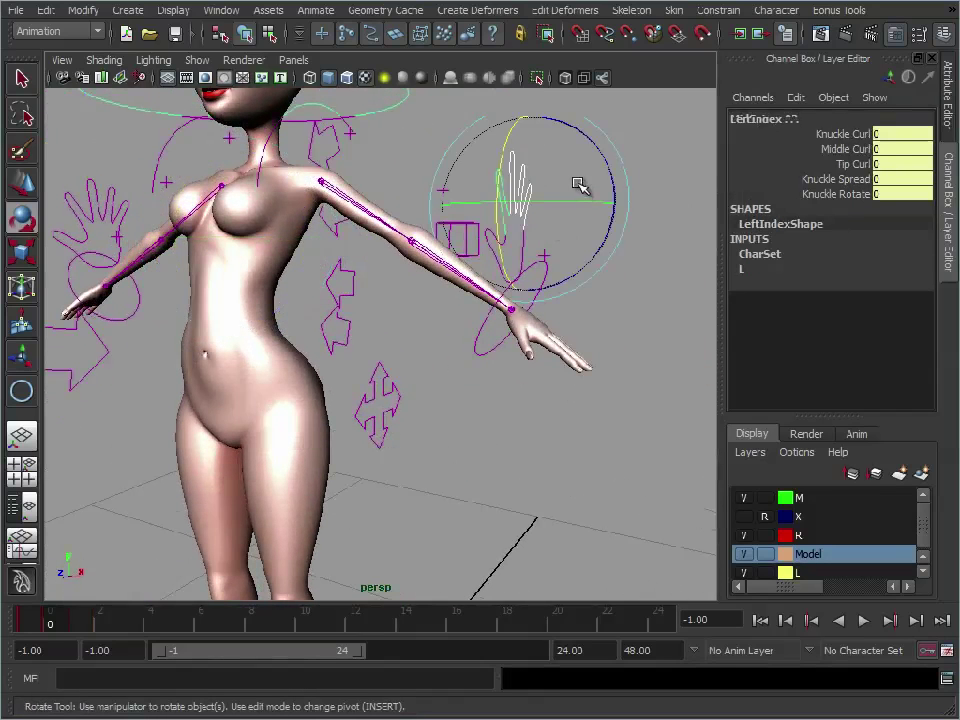
{"action": "left_click_drag", "start_coordinate": [855, 134], "coordinate": [857, 165]}
{"action": "middle_click_drag", "start_coordinate": [553, 261], "coordinate": [658, 287]}
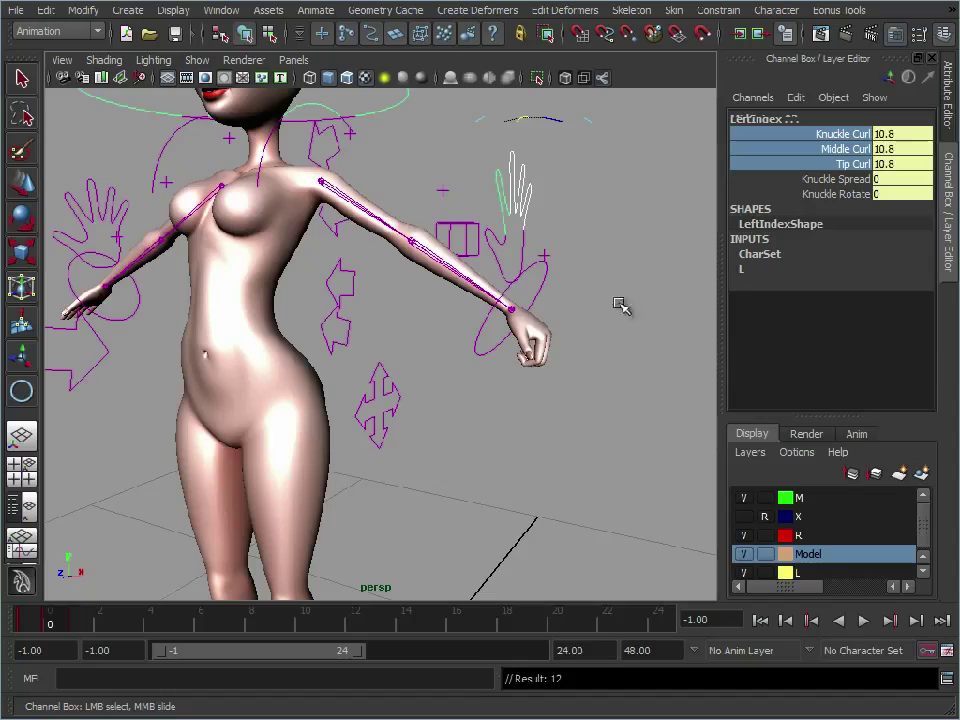
{"action": "key", "text": "ctrl+z"}
- Examine the character's head and the left hand with its finger controls up close
{"action": "left_click_drag", "start_coordinate": [447, 287], "coordinate": [415, 275], "text": "alt"}
{"action": "middle_click_drag", "start_coordinate": [415, 275], "coordinate": [510, 400], "text": "alt"}
{"action": "left_click_drag", "start_coordinate": [500, 340], "coordinate": [450, 306], "text": "alt"}
{"action": "right_click_drag", "start_coordinate": [450, 306], "coordinate": [406, 343], "text": "alt"}
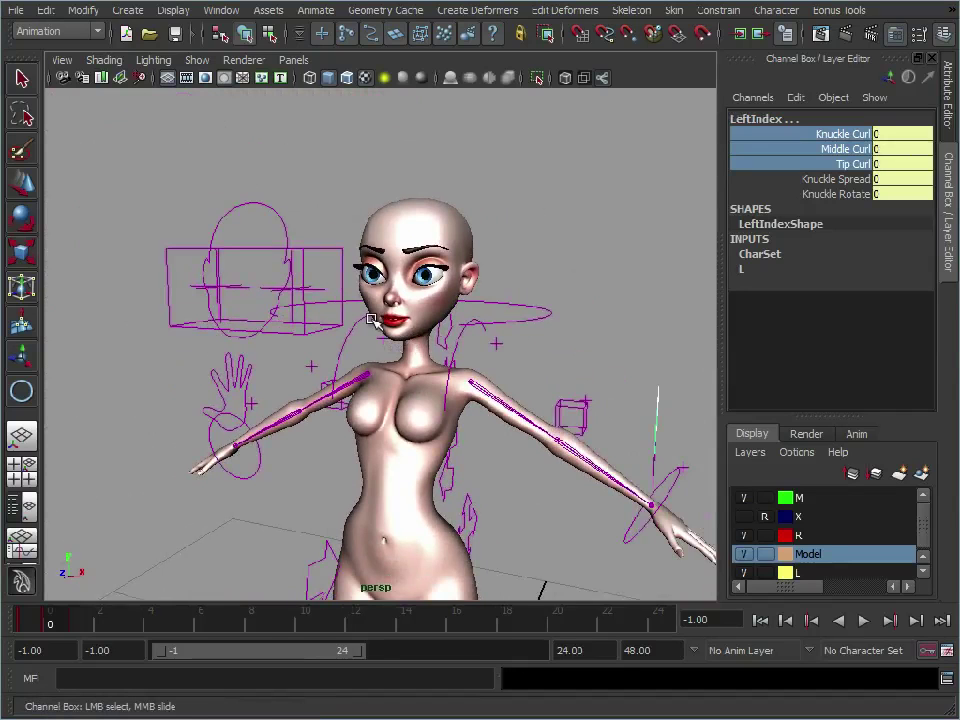
{"action": "left_click_drag", "start_coordinate": [506, 525], "coordinate": [440, 480], "text": "alt"}
{"action": "middle_click_drag", "start_coordinate": [440, 480], "coordinate": [285, 334], "text": "alt"}
{"action": "right_click_drag", "start_coordinate": [285, 334], "coordinate": [514, 339], "text": "alt"}
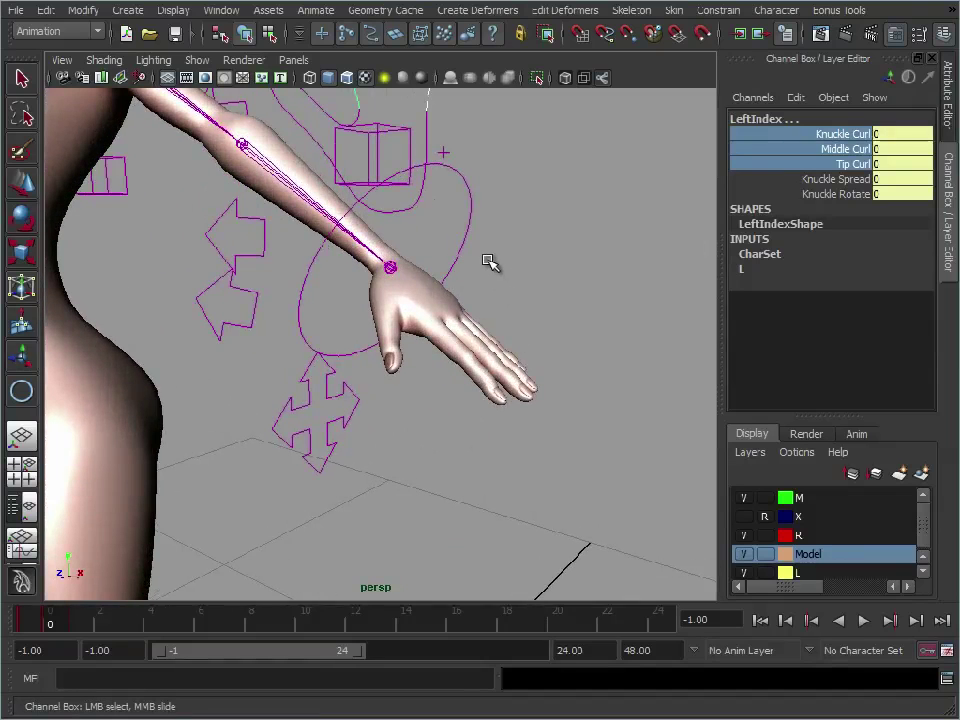
{"action": "middle_click_drag", "start_coordinate": [490, 263], "coordinate": [518, 381], "text": "alt"}
{"action": "right_click_drag", "start_coordinate": [518, 381], "coordinate": [449, 235], "text": "alt"}
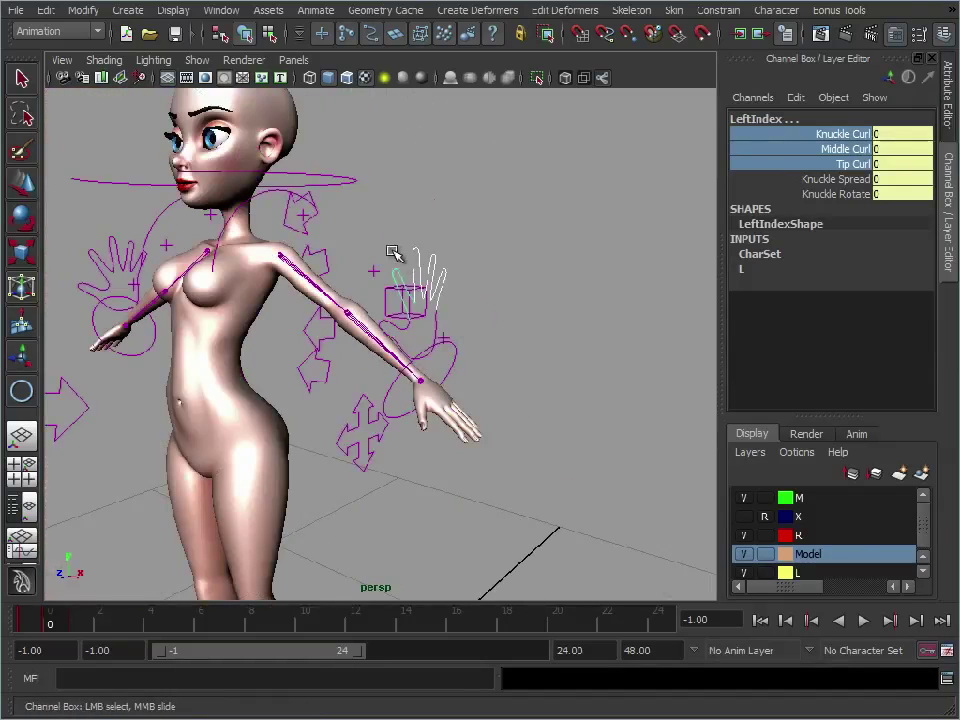
- Test the Knuckle Spread channel on the selected left finger controls and undo the change
{"action": "left_click", "coordinate": [850, 179]}
{"action": "middle_click_drag", "start_coordinate": [575, 235], "coordinate": [500, 253]}
{"action": "key", "text": "z"}
{"action": "key", "text": "z"}
- Select the head control, move it to about -0.14, 1.708, 0.671 to test the head aim, and undo the move
{"action": "left_click_drag", "start_coordinate": [213, 328], "coordinate": [270, 256], "text": "alt"}
{"action": "middle_click_drag", "start_coordinate": [270, 256], "coordinate": [445, 375], "text": "alt"}
{"action": "right_click_drag", "start_coordinate": [445, 375], "coordinate": [390, 321], "text": "alt"}
{"action": "left_click_drag", "start_coordinate": [390, 321], "coordinate": [420, 319], "text": "alt"}
{"action": "right_click_drag", "start_coordinate": [420, 319], "coordinate": [441, 326], "text": "alt"}
{"action": "left_click", "coordinate": [288, 253]}
{"action": "key", "text": "e"}
{"action": "key", "text": "w"}
{"action": "left_click_drag", "start_coordinate": [392, 388], "coordinate": [374, 386], "text": "alt"}
{"action": "left_click_drag", "start_coordinate": [304, 309], "coordinate": [216, 323]}
{"action": "right_click_drag", "start_coordinate": [405, 362], "coordinate": [446, 361], "text": "alt"}
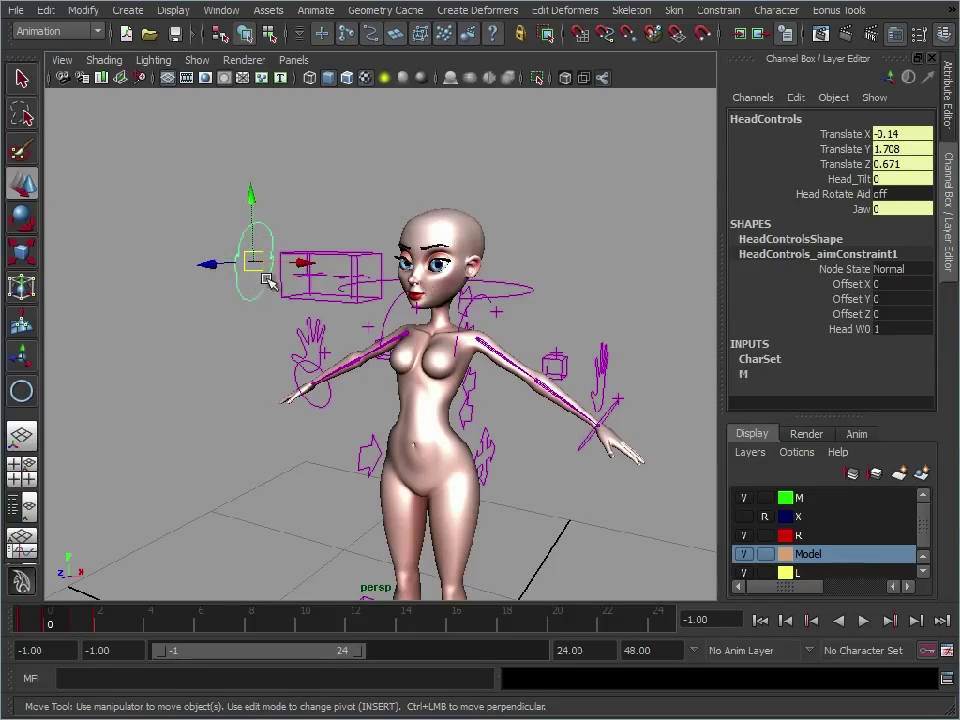
{"action": "key", "text": "ctrl+z"}
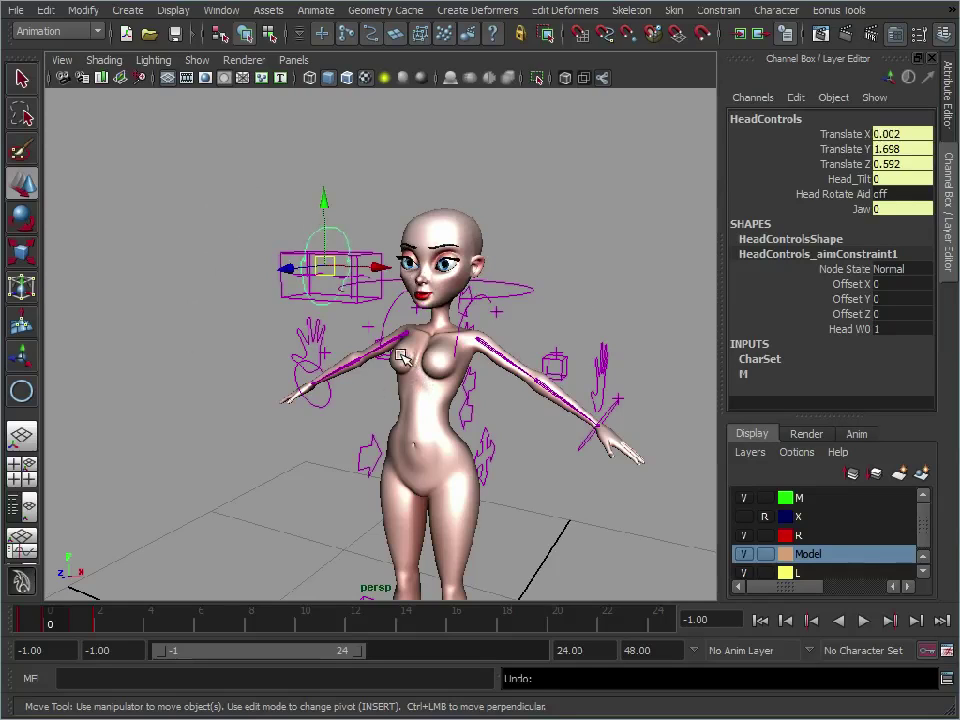
- Move the head control freely around the character to test how the head follows its aim, and undo the move
{"action": "left_click_drag", "start_coordinate": [324, 267], "coordinate": [405, 280]}
{"action": "left_click_drag", "start_coordinate": [339, 330], "coordinate": [369, 218]}
{"action": "key", "text": "ctrl+z"}
- Select the LookAt control box in front of the face and show the Aim command among the available constraints
{"action": "middle_click_drag", "start_coordinate": [312, 317], "coordinate": [338, 296], "text": "alt"}
{"action": "right_click_drag", "start_coordinate": [338, 296], "coordinate": [401, 289], "text": "alt"}
{"action": "left_click", "coordinate": [398, 238]}
{"action": "middle_click_drag", "start_coordinate": [506, 282], "coordinate": [466, 319], "text": "alt"}
{"action": "right_click_drag", "start_coordinate": [466, 319], "coordinate": [321, 292], "text": "alt"}
{"action": "left_click", "coordinate": [321, 292]}
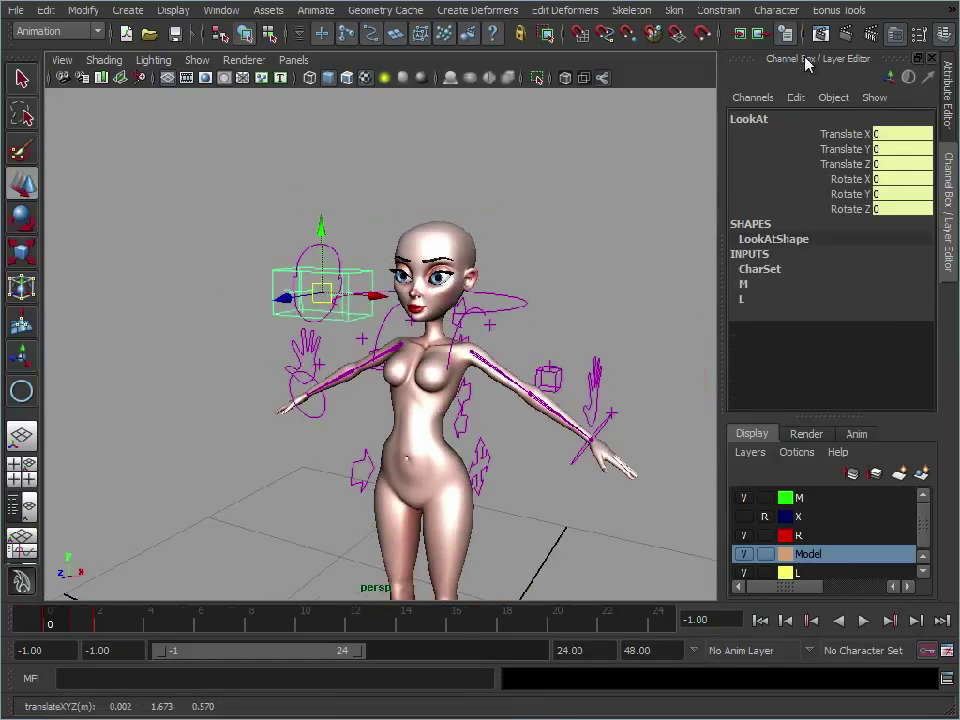
{"action": "left_click", "coordinate": [726, 11]}
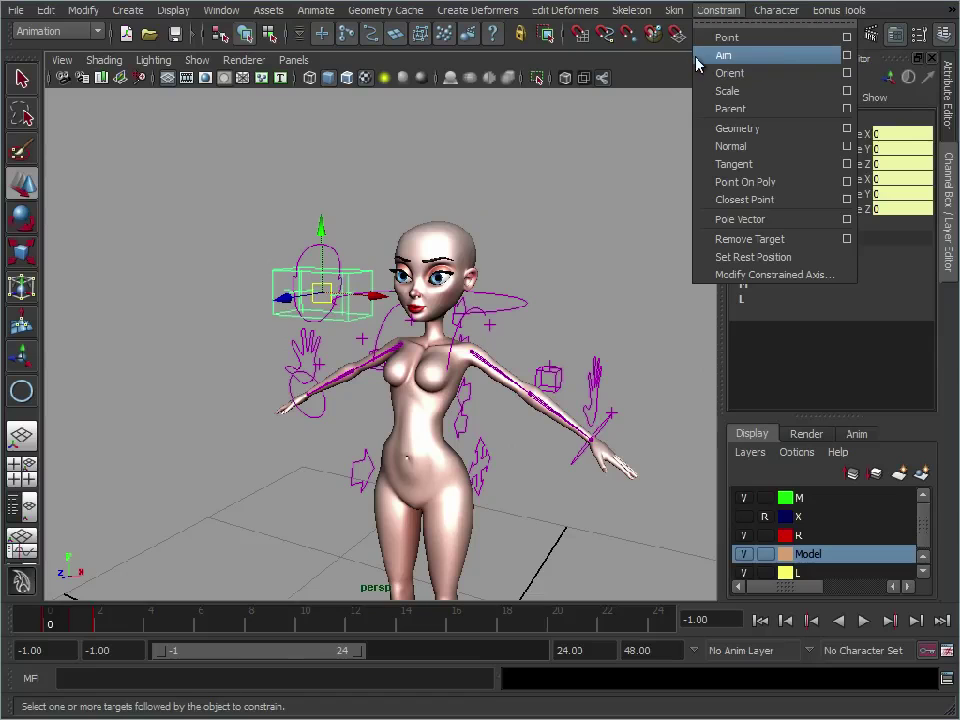
- Select the left eye's look-at control, move it to about 0.158, 1.605, 0.527 to test the eye aim, and undo the move
{"action": "middle_click_drag", "start_coordinate": [418, 267], "coordinate": [429, 270], "text": "alt"}
{"action": "right_click_drag", "start_coordinate": [429, 270], "coordinate": [450, 268], "text": "alt"}
{"action": "right_click_drag", "start_coordinate": [347, 320], "coordinate": [492, 317], "text": "alt"}
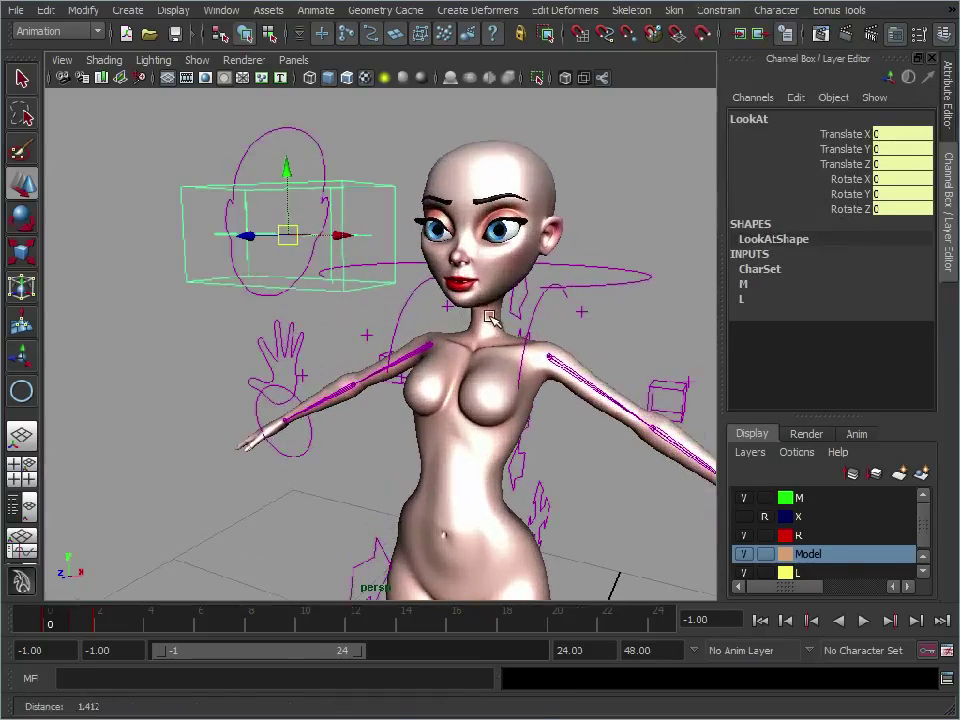
{"action": "left_click", "coordinate": [402, 130]}
{"action": "left_click", "coordinate": [354, 245]}
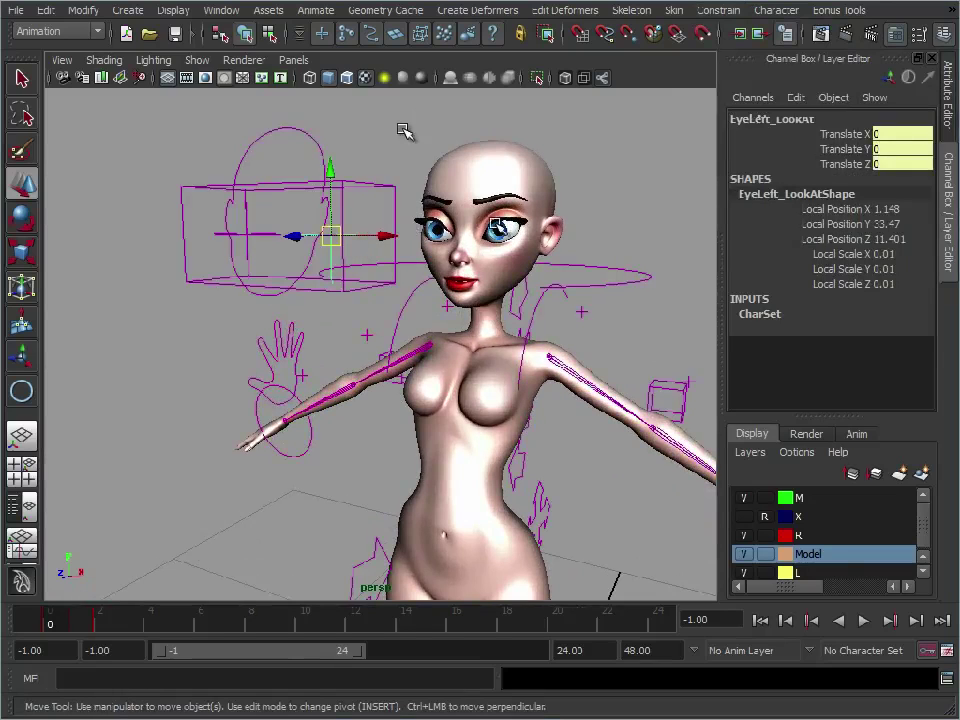
{"action": "left_click_drag", "start_coordinate": [331, 238], "coordinate": [435, 313]}
{"action": "key", "text": "ctrl+z"}
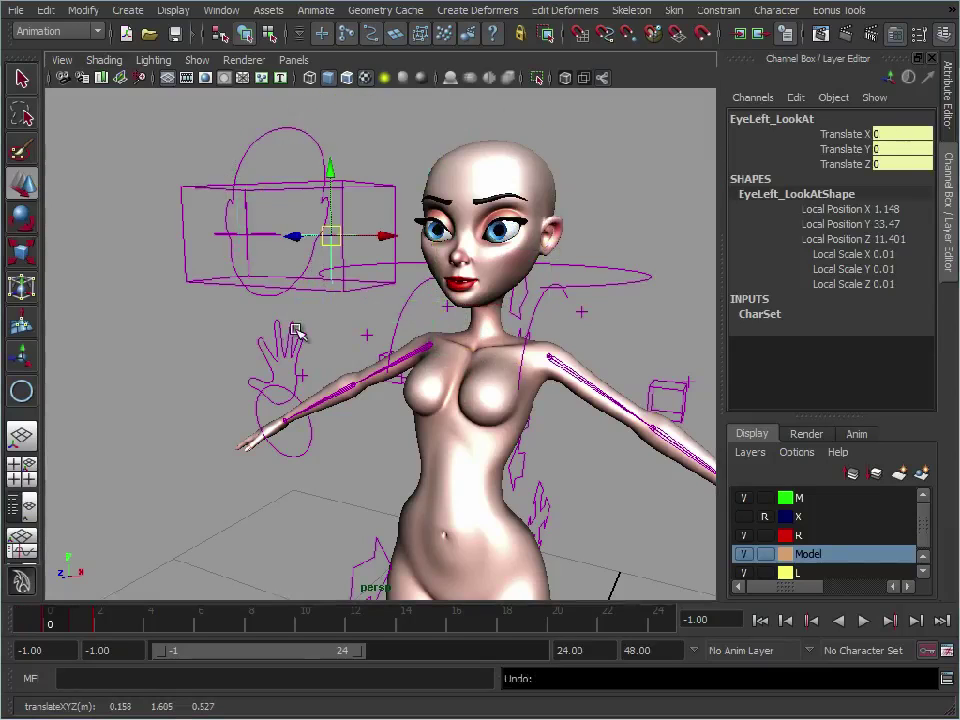
- Select the LookAt box that drives both eyes, move it slightly upward to test their shared aim, and undo the move
{"action": "left_click", "coordinate": [184, 224]}
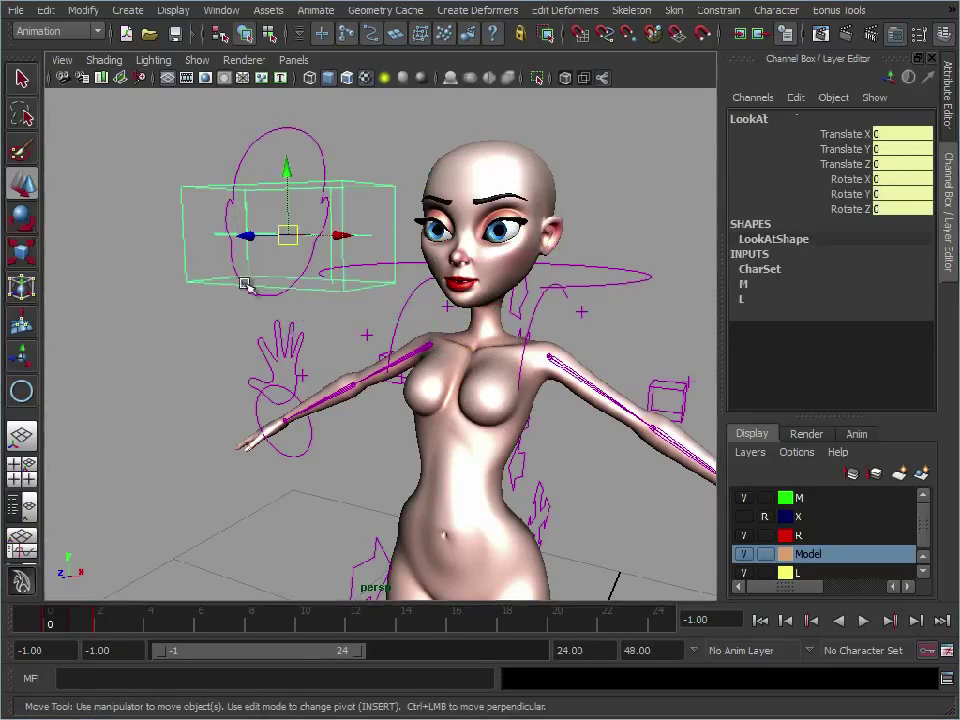
{"action": "mouse_move", "coordinate": [290, 227]}
{"action": "left_mouse_down"}
{"action": "mouse_move", "coordinate": [208, 223]}
{"action": "mouse_move", "coordinate": [400, 125]}
{"action": "mouse_move", "coordinate": [330, 340]}
{"action": "mouse_move", "coordinate": [238, 186]}
{"action": "mouse_move", "coordinate": [388, 157]}
{"action": "mouse_move", "coordinate": [413, 252]}
{"action": "mouse_move", "coordinate": [287, 214]}
{"action": "left_mouse_up"}
{"action": "key", "text": "ctrl+z"}
- Clear the selection and examine the whole character with its colour-coded control curves from head to feet
{"action": "right_click_drag", "start_coordinate": [596, 439], "coordinate": [427, 346], "text": "alt"}
{"action": "middle_click_drag", "start_coordinate": [427, 346], "coordinate": [429, 285], "text": "alt"}
{"action": "right_click_drag", "start_coordinate": [429, 285], "coordinate": [515, 300], "text": "alt"}
{"action": "mouse_move", "coordinate": [515, 300]}
{"action": "left_mouse_down", "text": "alt"}
{"action": "mouse_move", "coordinate": [493, 296]}
{"action": "mouse_move", "coordinate": [508, 302]}
{"action": "left_mouse_up", "text": "alt"}
{"action": "right_click_drag", "start_coordinate": [508, 302], "coordinate": [447, 313], "text": "alt"}
{"action": "left_click_drag", "start_coordinate": [447, 313], "coordinate": [467, 326], "text": "alt"}
{"action": "right_click_drag", "start_coordinate": [467, 326], "coordinate": [501, 341], "text": "alt"}
{"action": "middle_click_drag", "start_coordinate": [501, 341], "coordinate": [527, 328], "text": "alt"}
{"action": "right_click_drag", "start_coordinate": [527, 328], "coordinate": [569, 342], "text": "alt"}
{"action": "left_click", "coordinate": [568, 342]}
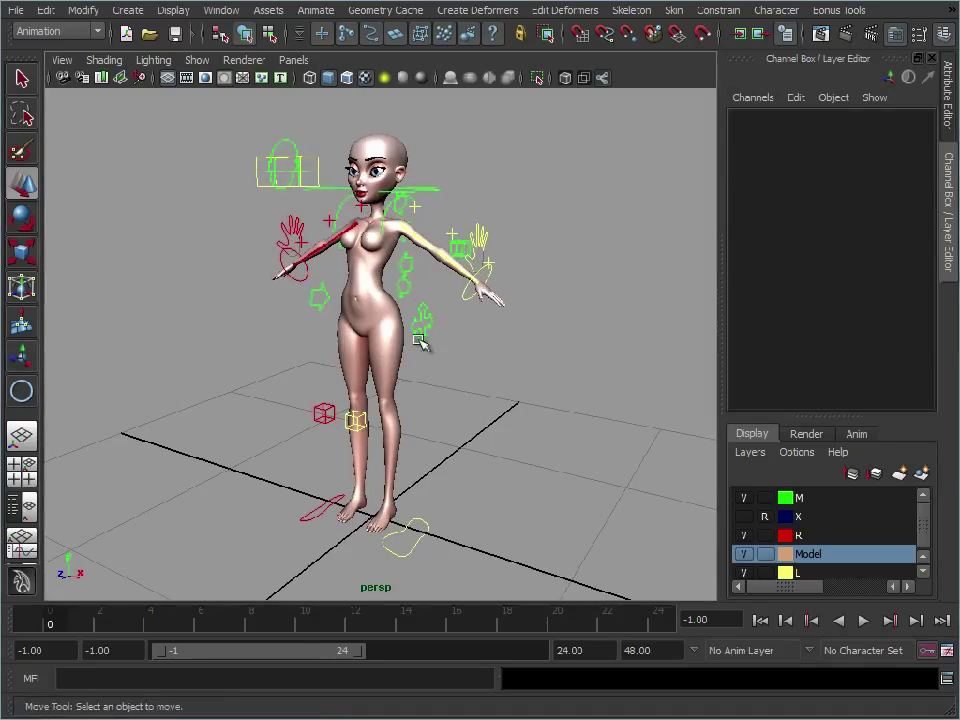
{"action": "left_click_drag", "start_coordinate": [534, 407], "coordinate": [558, 383], "text": "alt"}
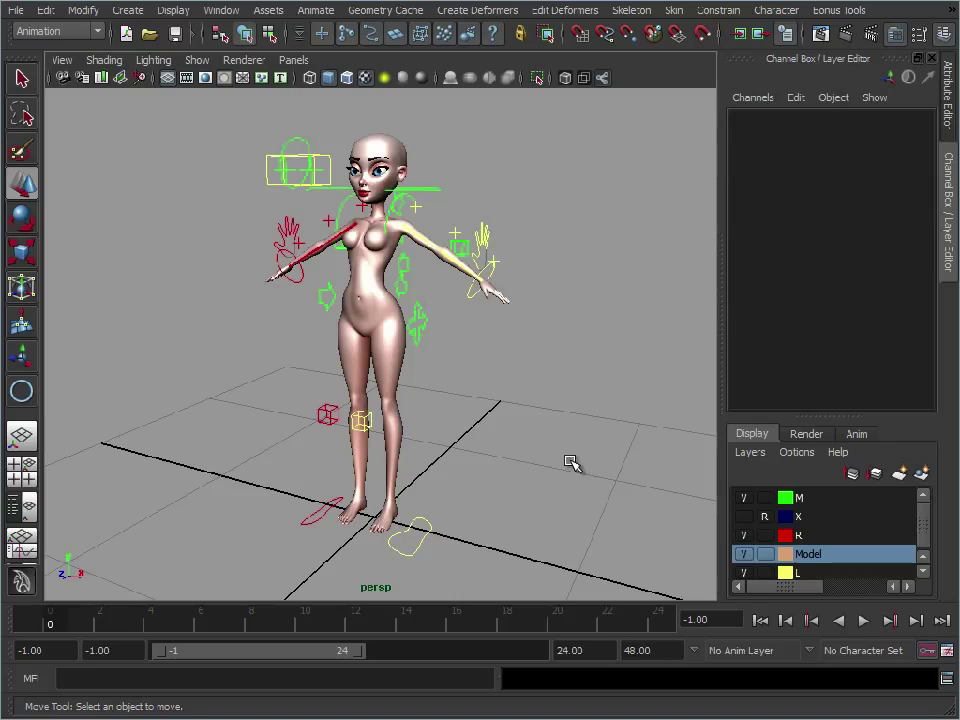